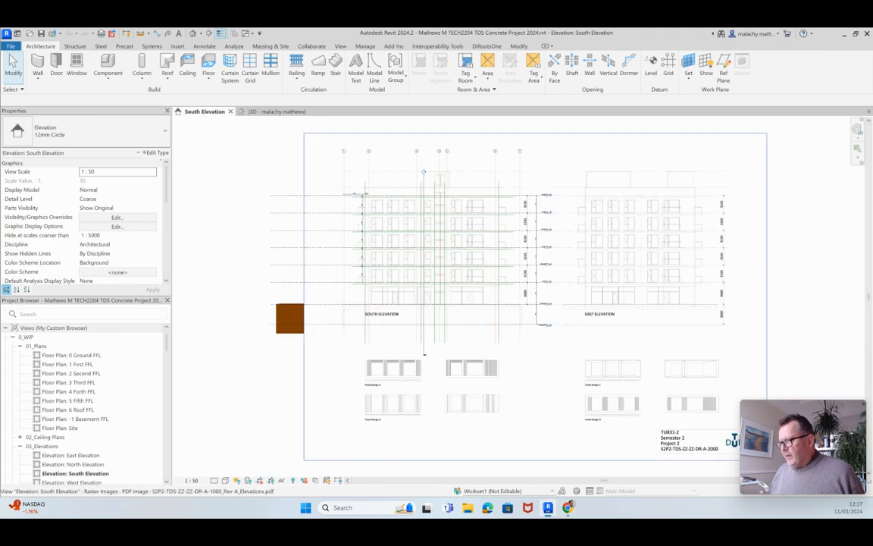
Step: Set the draw layer of the elevations PDF in the South Elevation view to Background
click(544, 287)
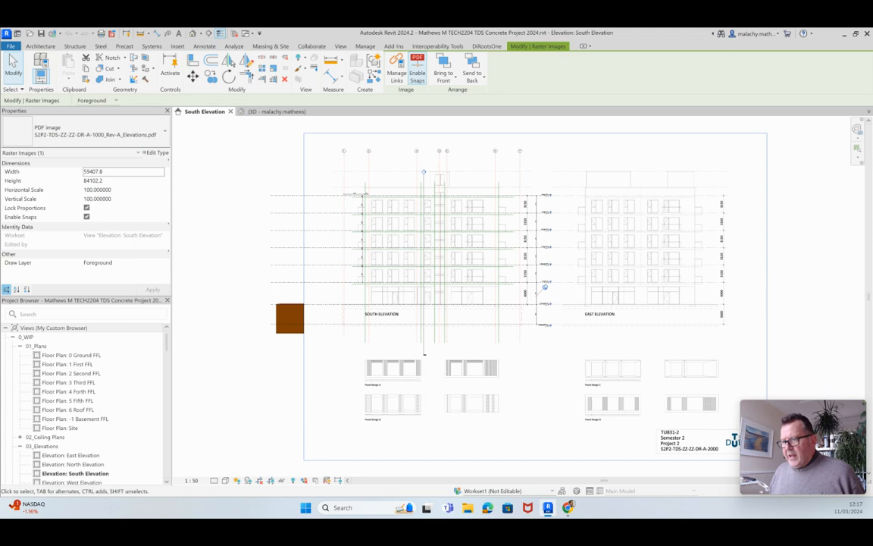
click(160, 262)
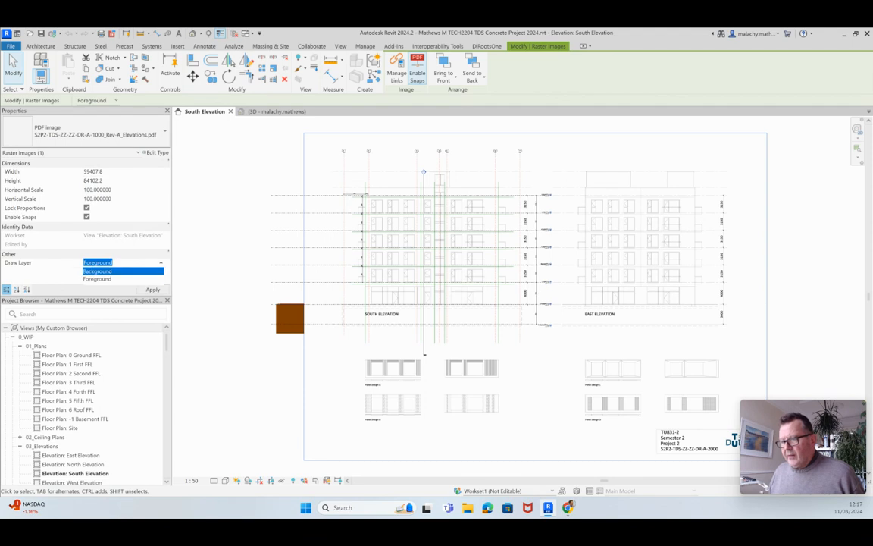
click(114, 270)
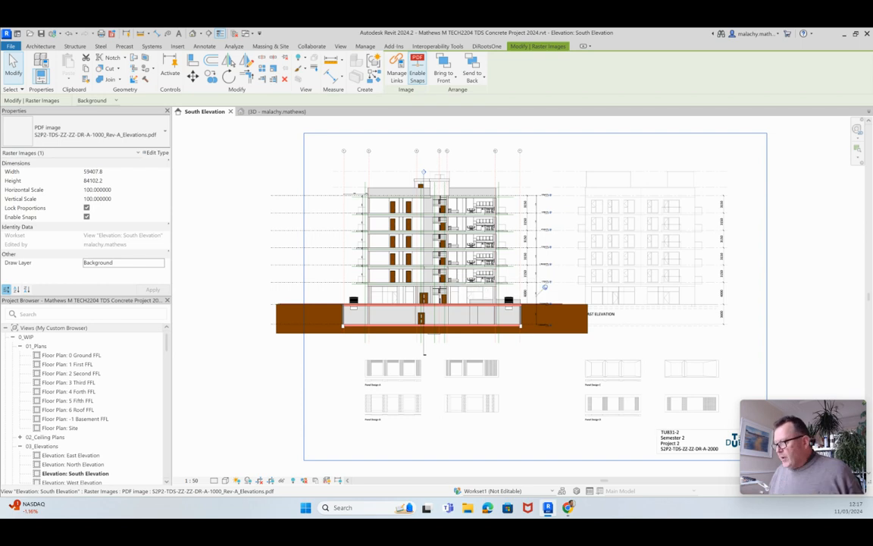
Step: Examine how the building model lines up with the PDF elevation, including floor levels, grids and the roof area
scroll(442, 259, up, 2)
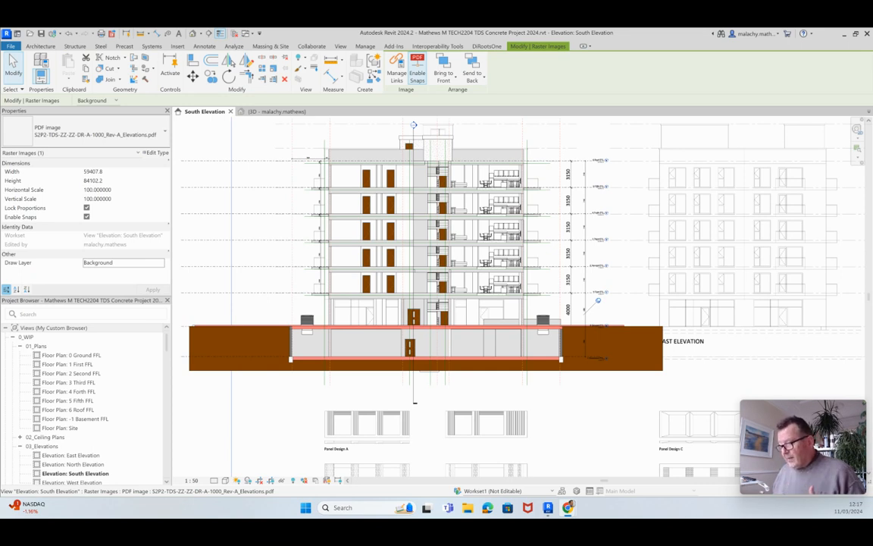
scroll(209, 433, down, 2)
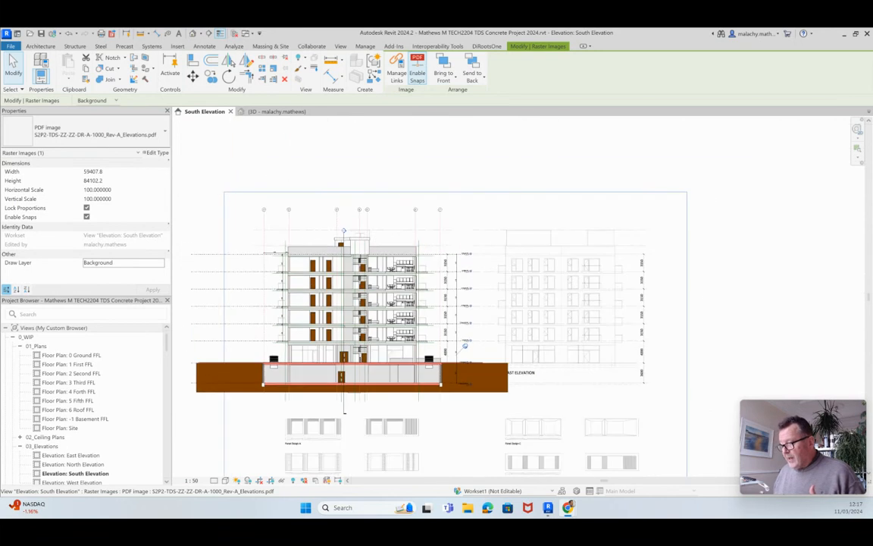
scroll(462, 441, down, 1)
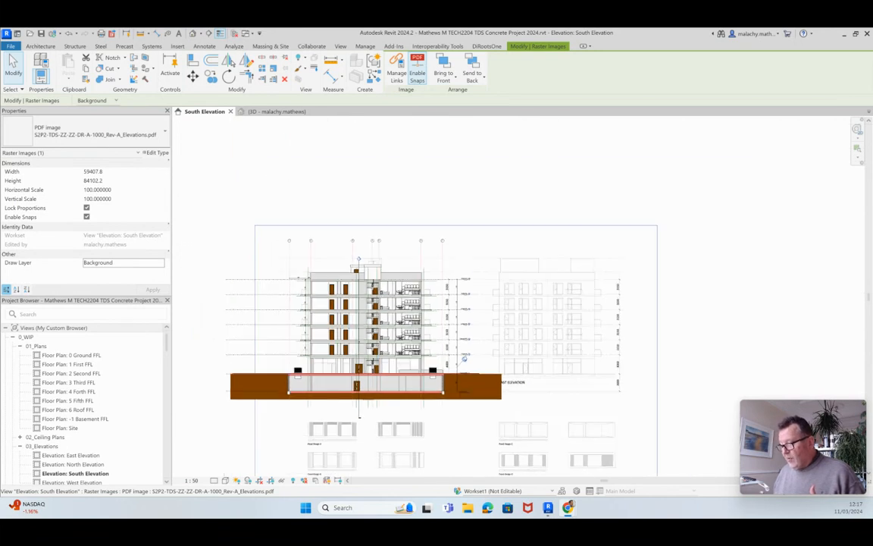
middle_drag(464, 358, 463, 321)
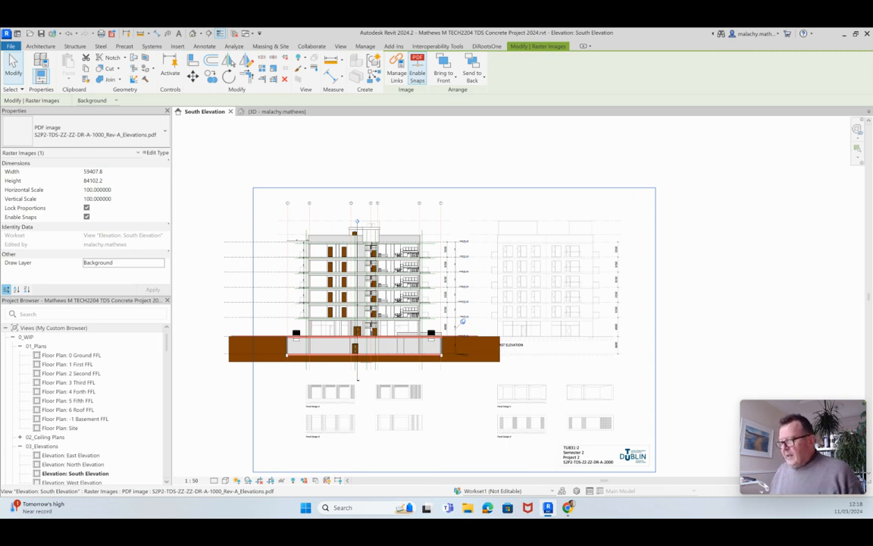
scroll(325, 247, up, 4)
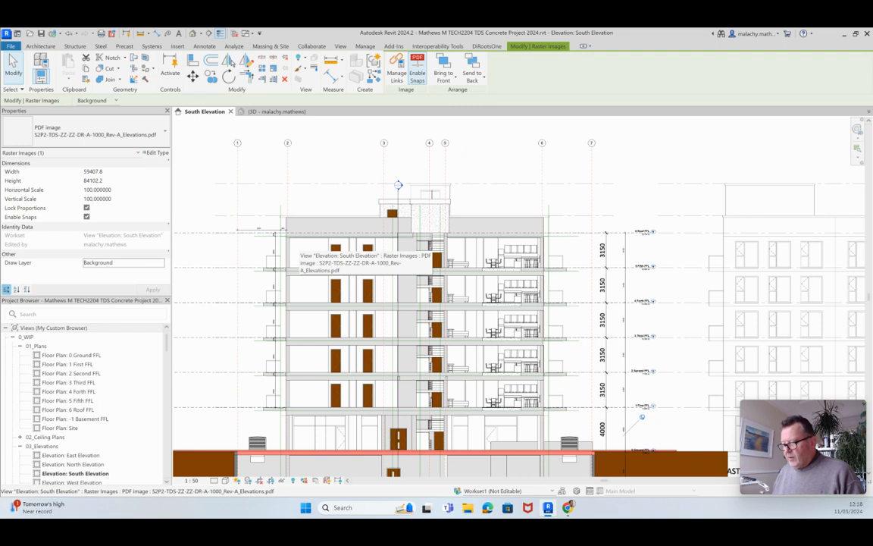
scroll(298, 253, down, 3)
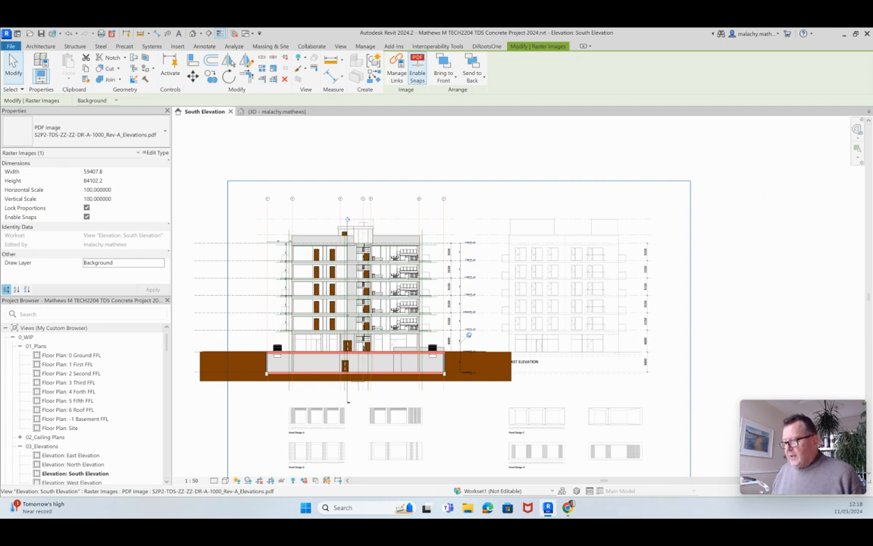
scroll(328, 269, up, 5)
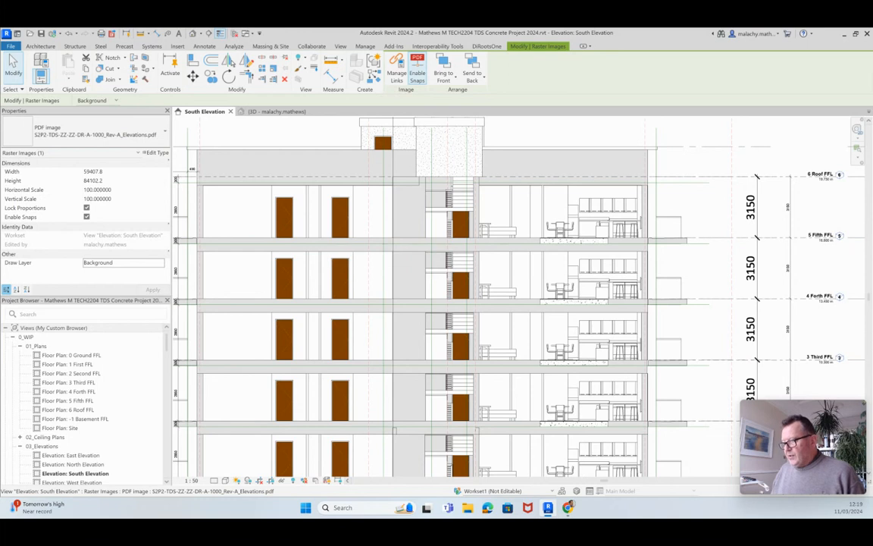
scroll(367, 275, down, 4)
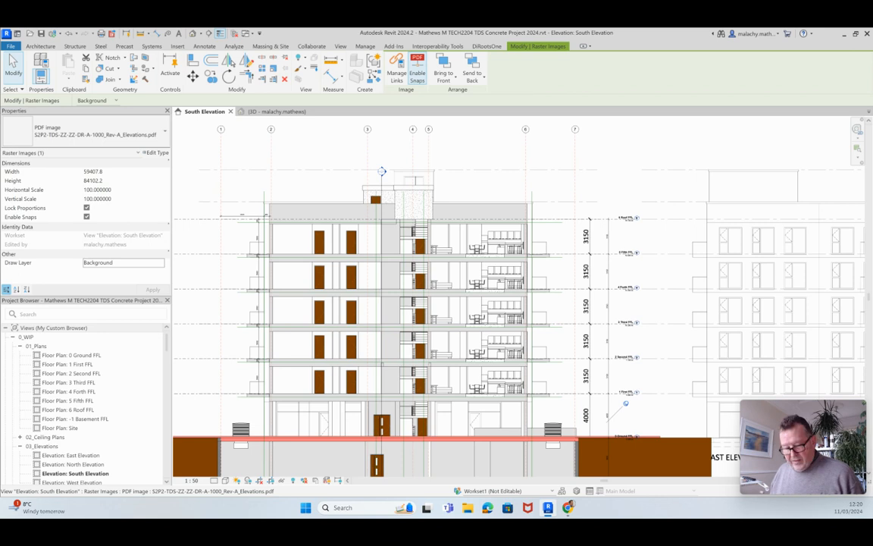
Step: Set the elevations PDF's draw layer to Foreground
key(Escape)
click(529, 288)
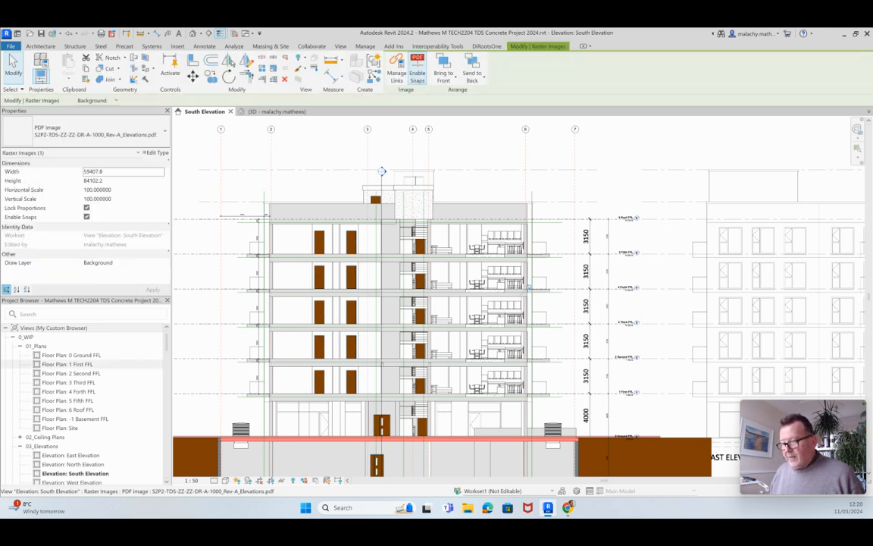
click(121, 263)
click(160, 262)
click(99, 251)
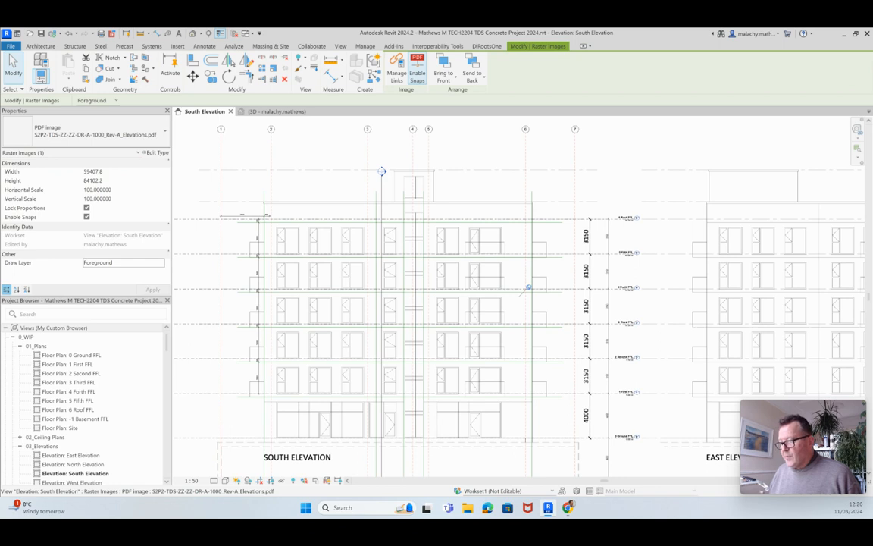
Step: Examine the PDF's south and east elevations, the facade panel designs and the reference planes around the windows and floors
scroll(329, 250, down, 5)
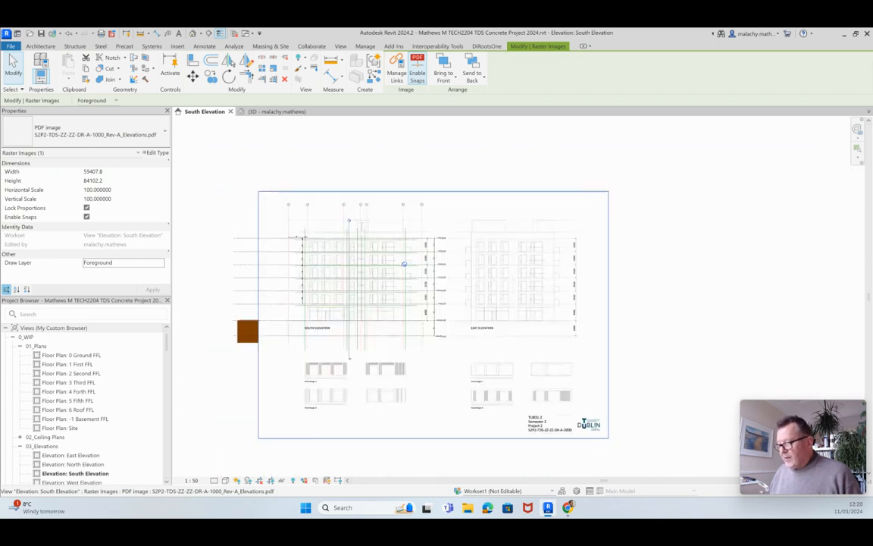
scroll(343, 371, up, 3)
scroll(453, 343, up, 3)
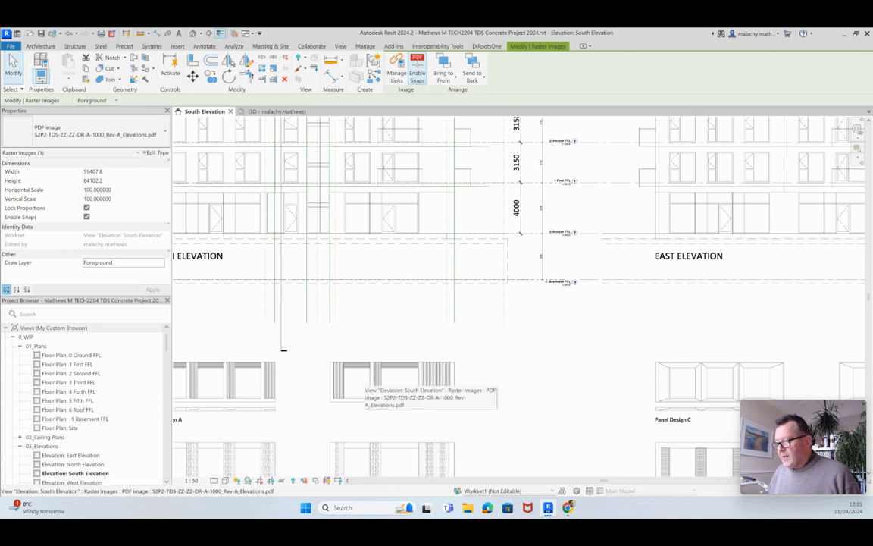
middle_drag(328, 345, 318, 448)
scroll(438, 162, up, 2)
scroll(417, 190, down, 4)
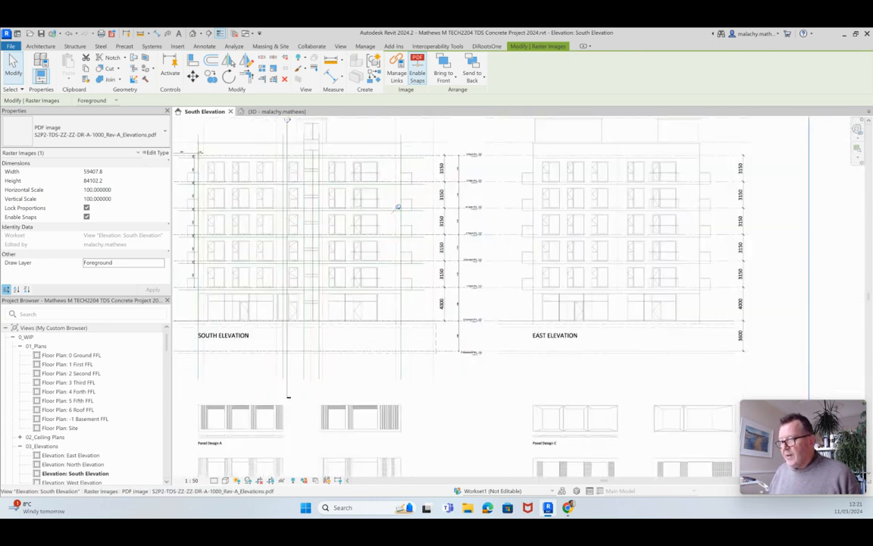
scroll(313, 211, up, 1)
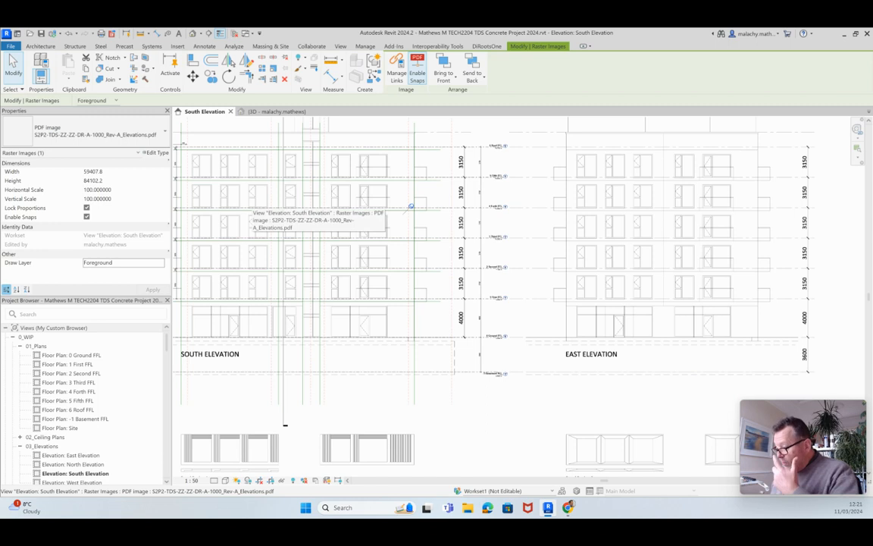
scroll(411, 206, up, 3)
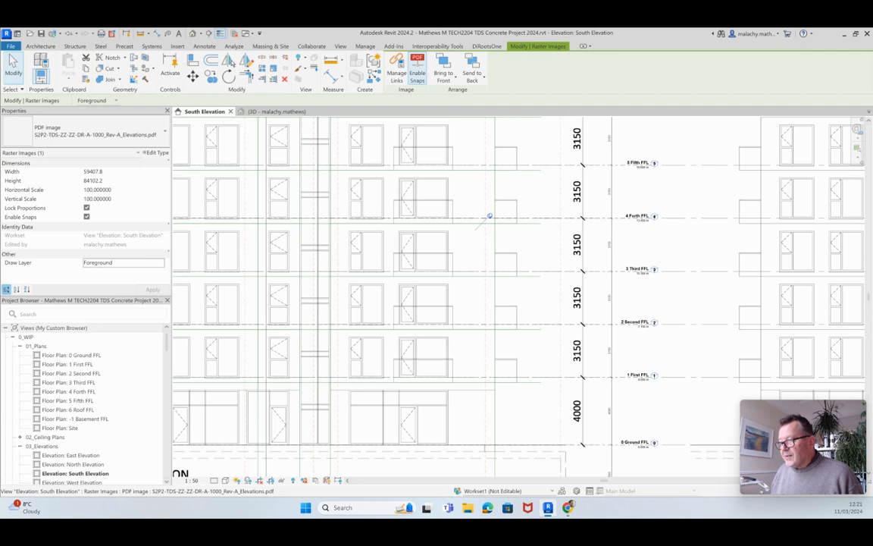
scroll(354, 199, down, 5)
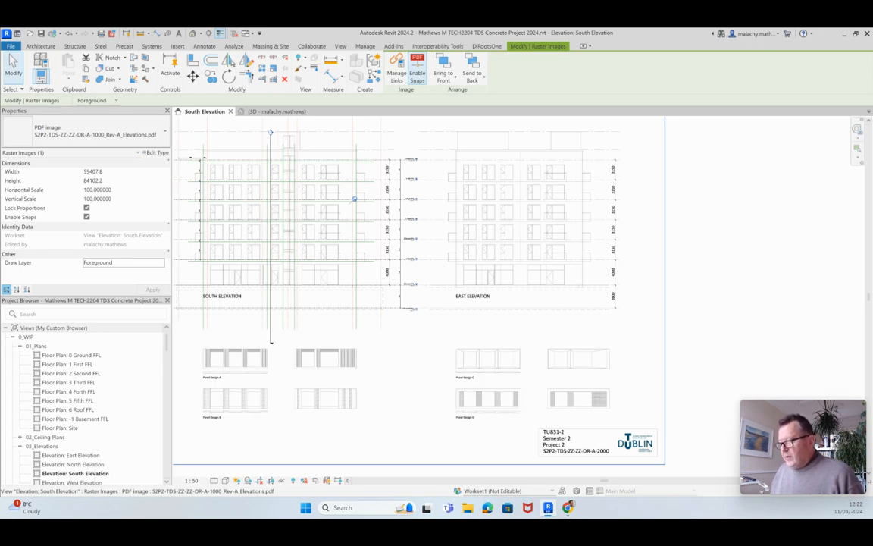
mouse_move(417, 394)
middle_down()
mouse_move(433, 404)
mouse_move(551, 399)
middle_up()
scroll(550, 399, down, 1)
scroll(496, 229, up, 3)
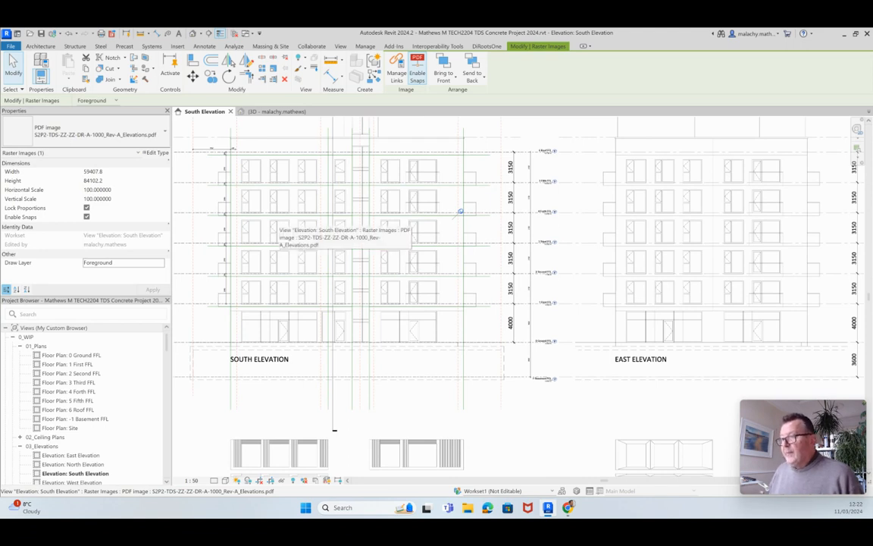
key(Escape)
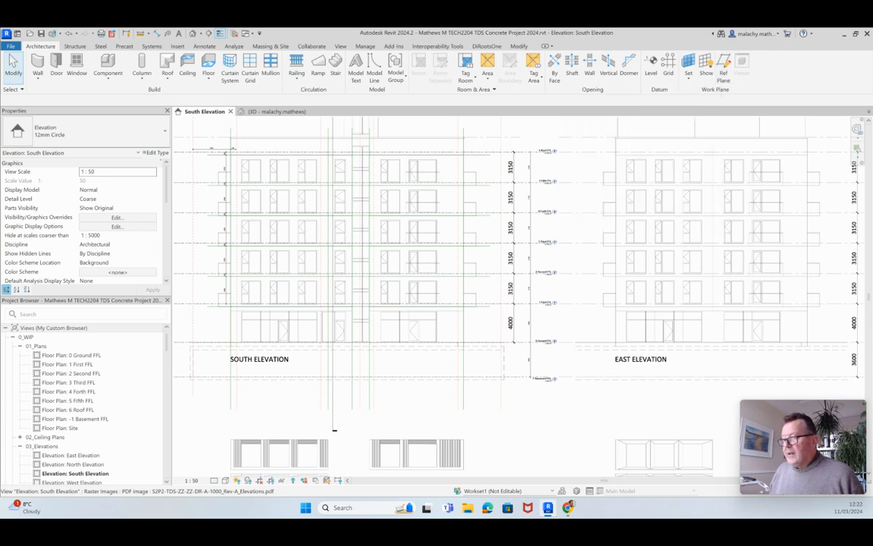
scroll(235, 159, up, 2)
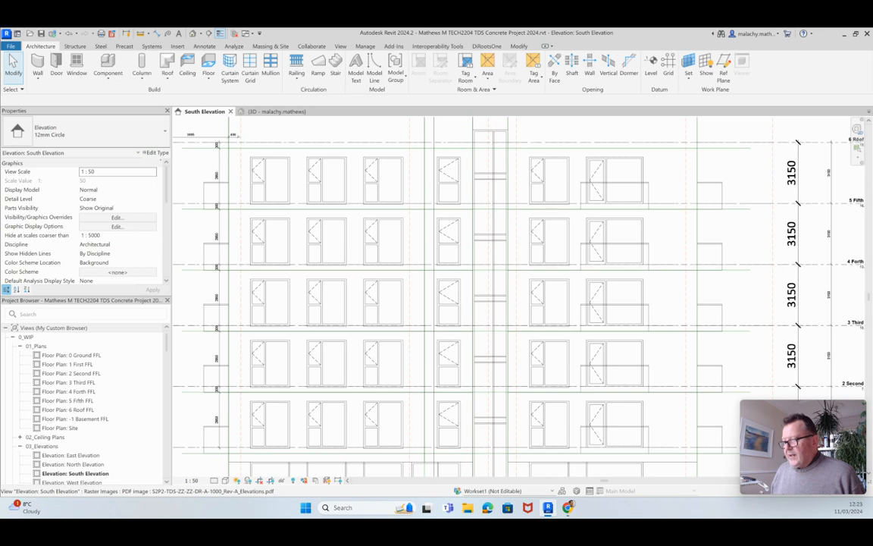
scroll(253, 160, down, 3)
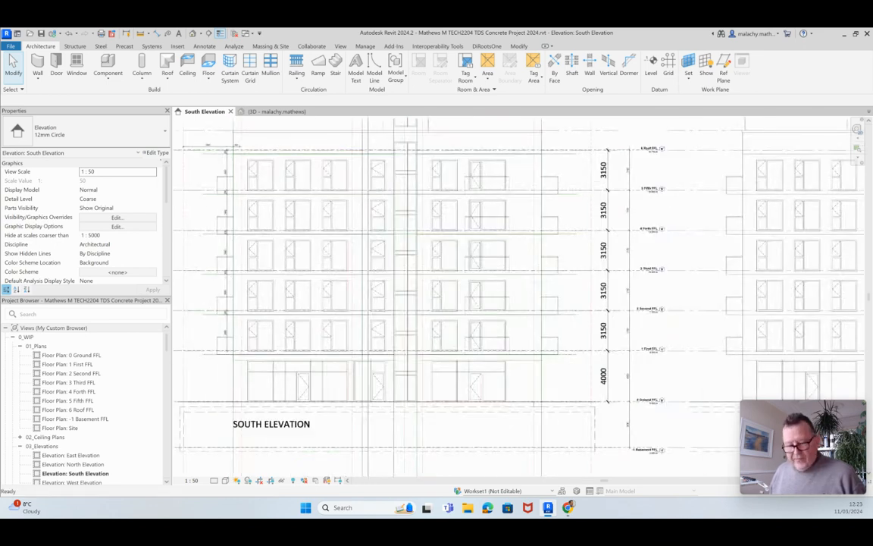
Step: Switch the elevations PDF's draw layer from Foreground to Background and apply the change
click(526, 288)
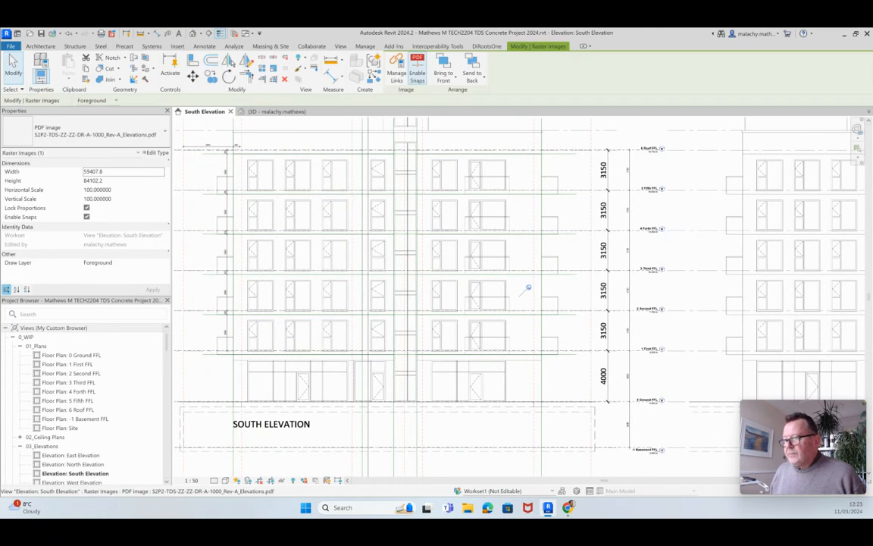
middle_drag(526, 288, 531, 339)
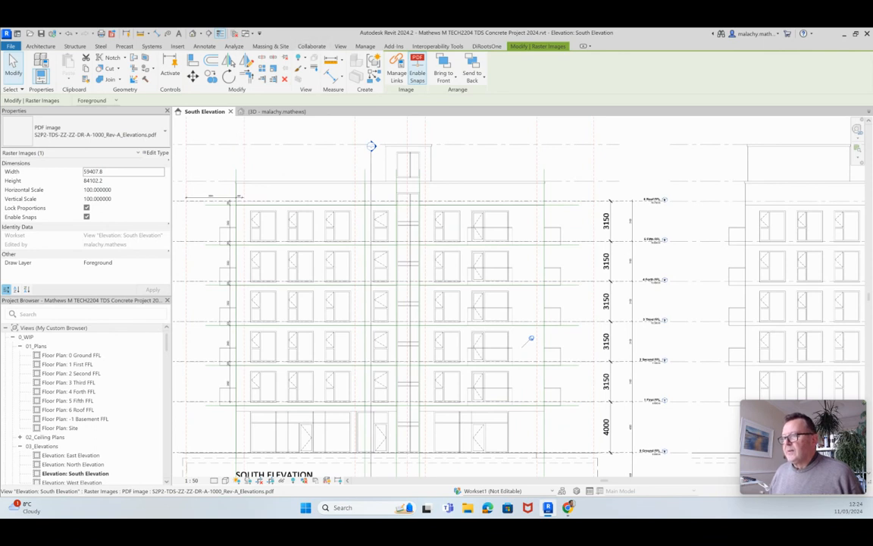
key(Escape)
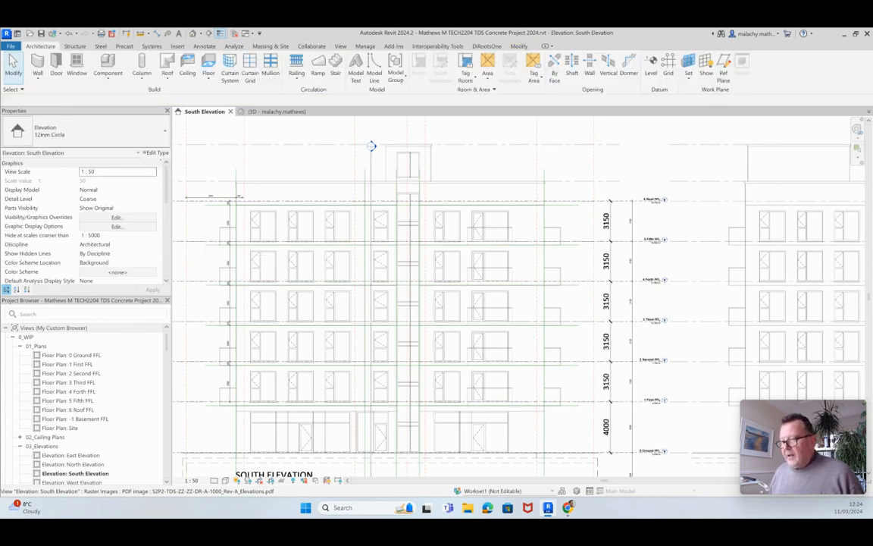
click(528, 287)
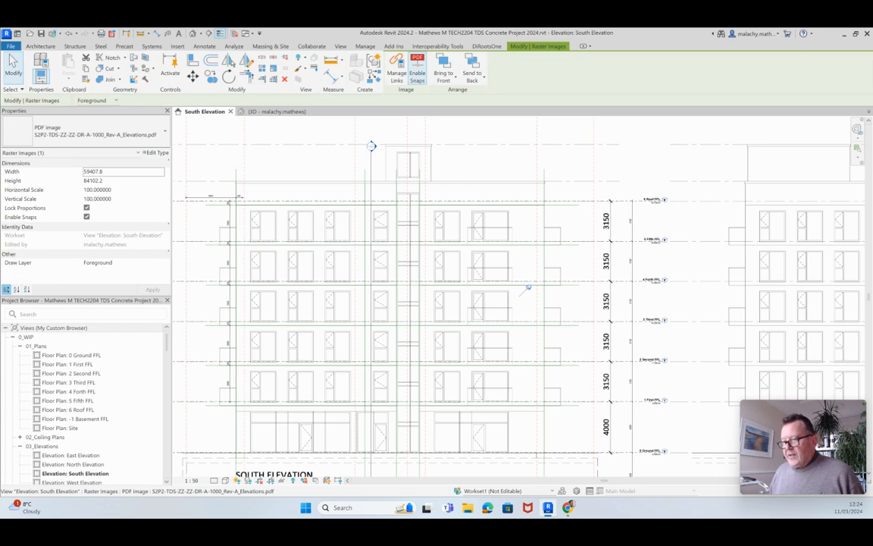
click(106, 262)
click(160, 262)
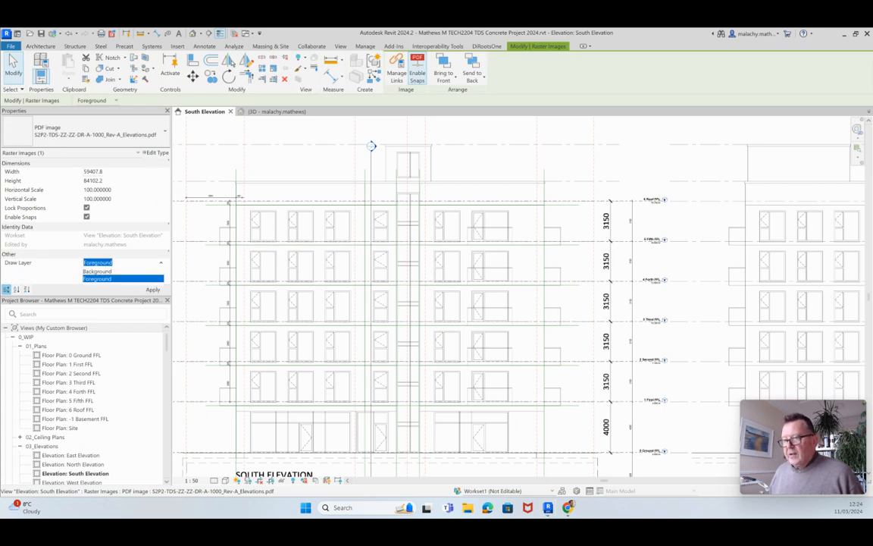
click(99, 271)
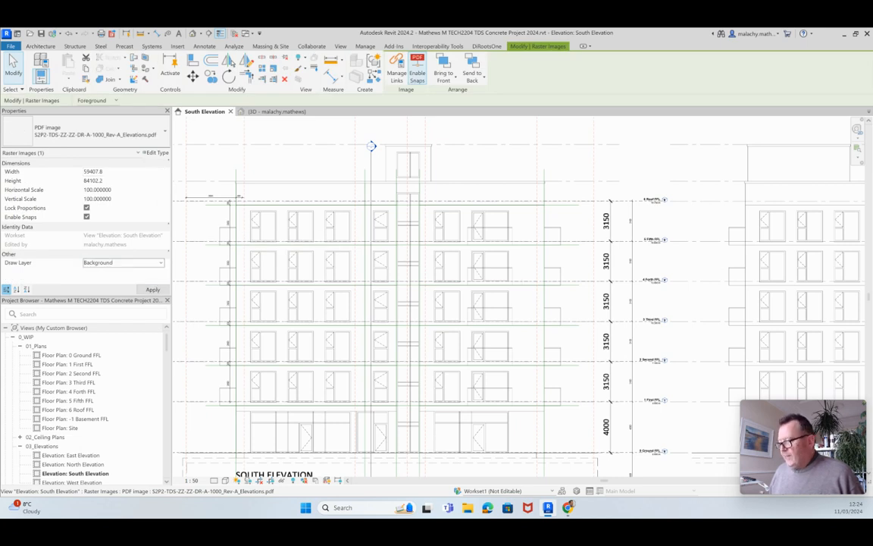
click(153, 289)
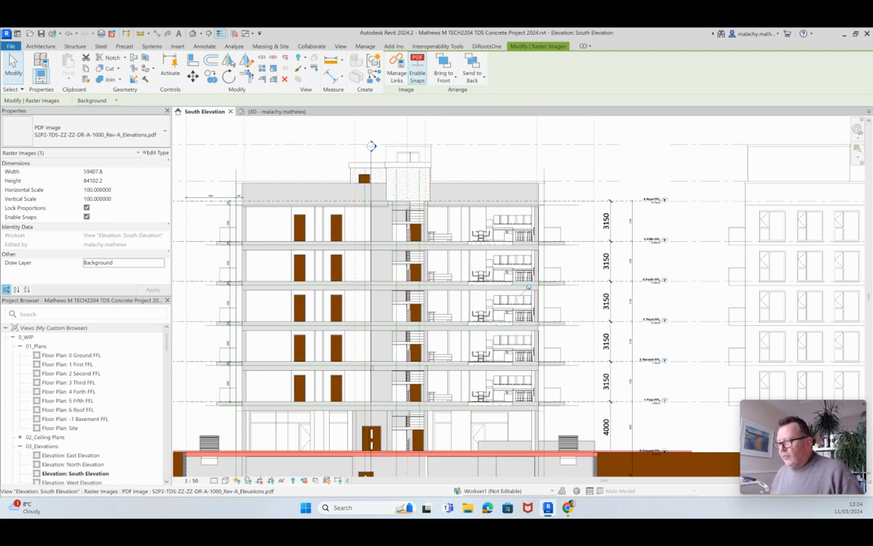
Step: Name the vertical reference plane at the left-hand end of the south facade Panel A1 S
scroll(237, 199, up, 2)
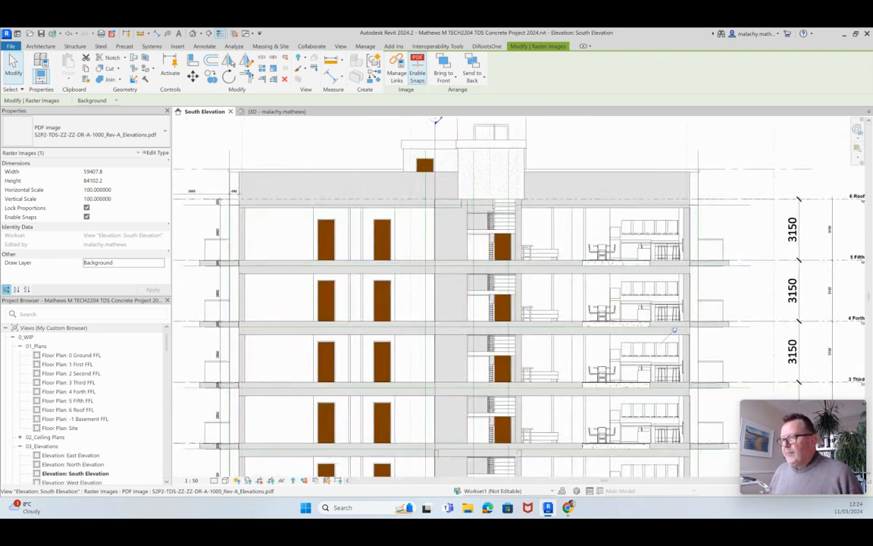
key(Escape)
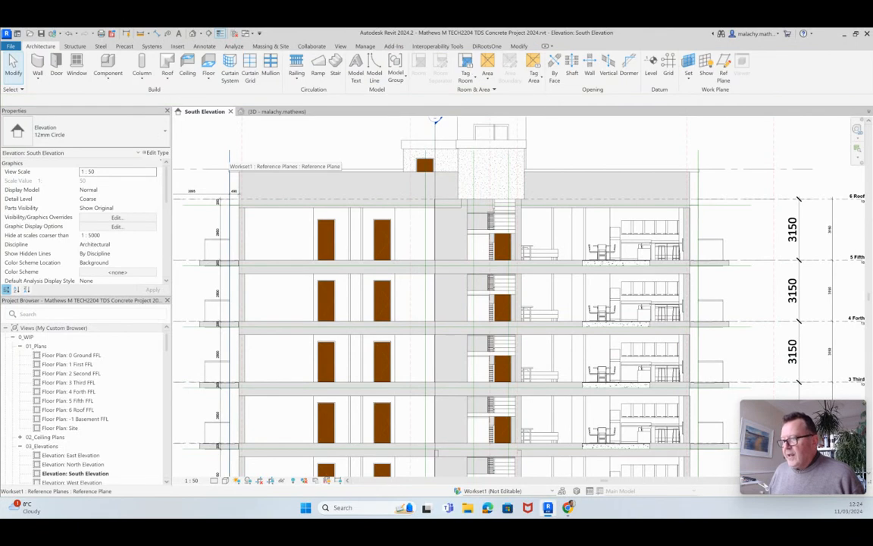
click(230, 175)
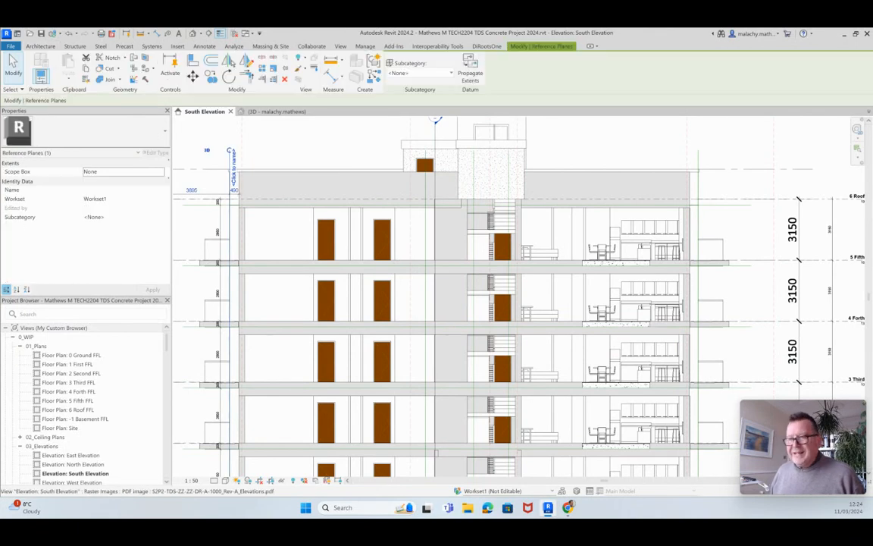
click(113, 189)
text(Par)
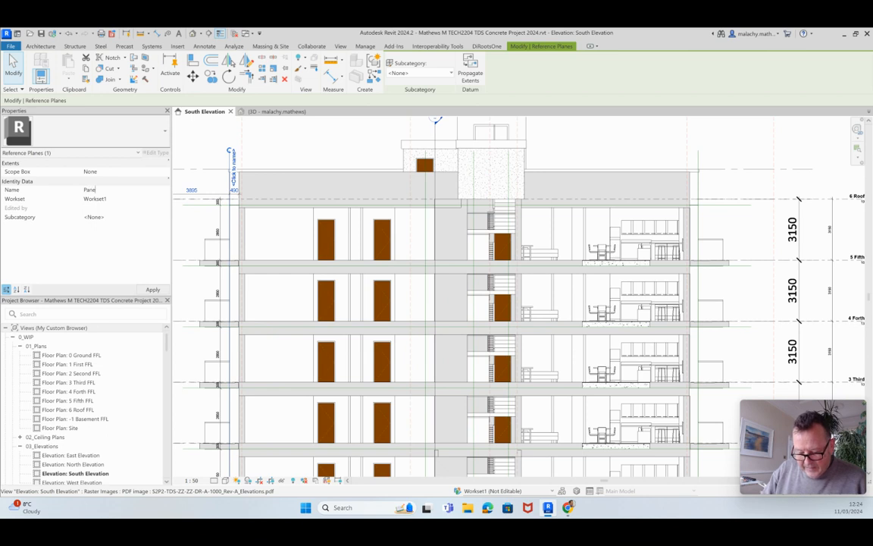
text(el A 1)
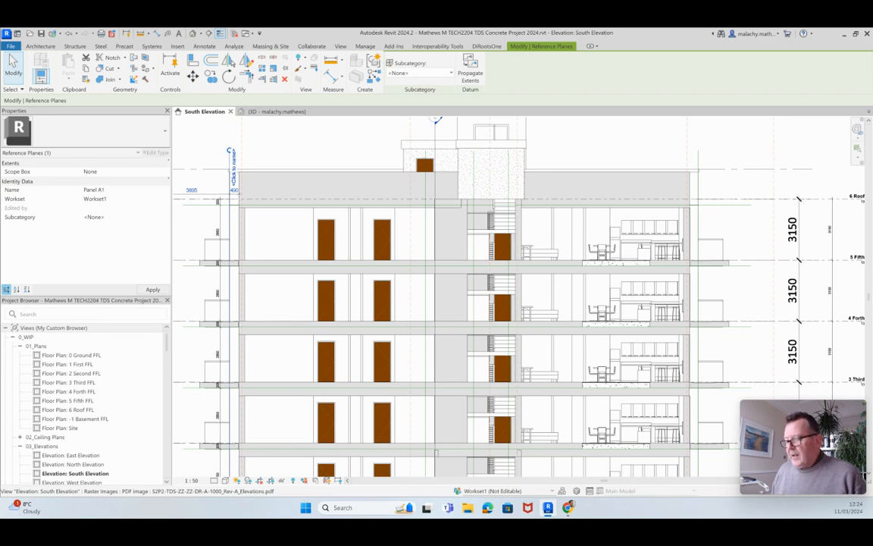
key(Return)
click(114, 191)
click(114, 190)
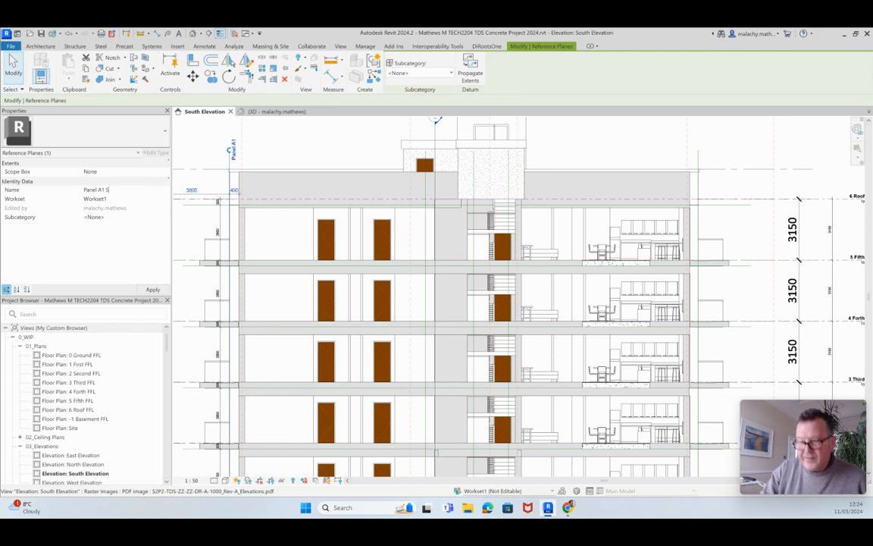
text(S)
click(528, 286)
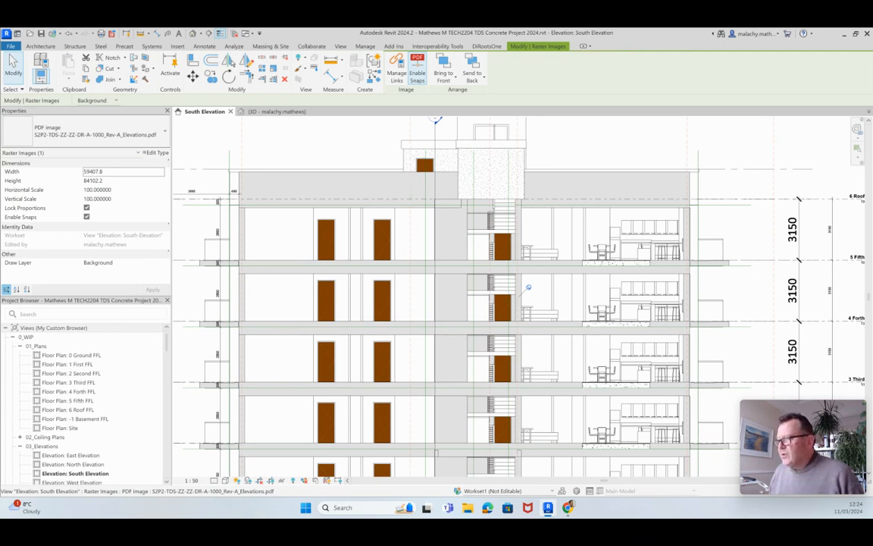
key(Escape)
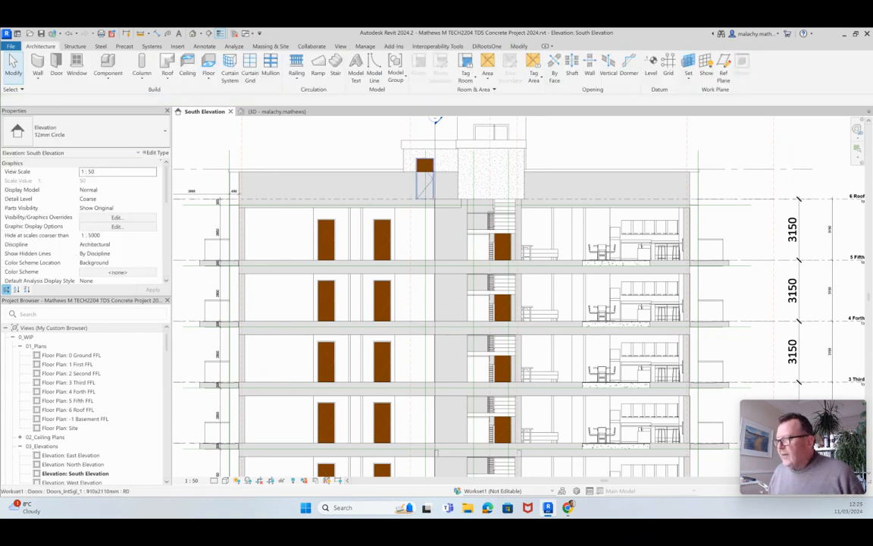
Step: Inspect the vertical reference plane by the roof door and the horizontal planes below the roof and fifth-floor levels
click(425, 178)
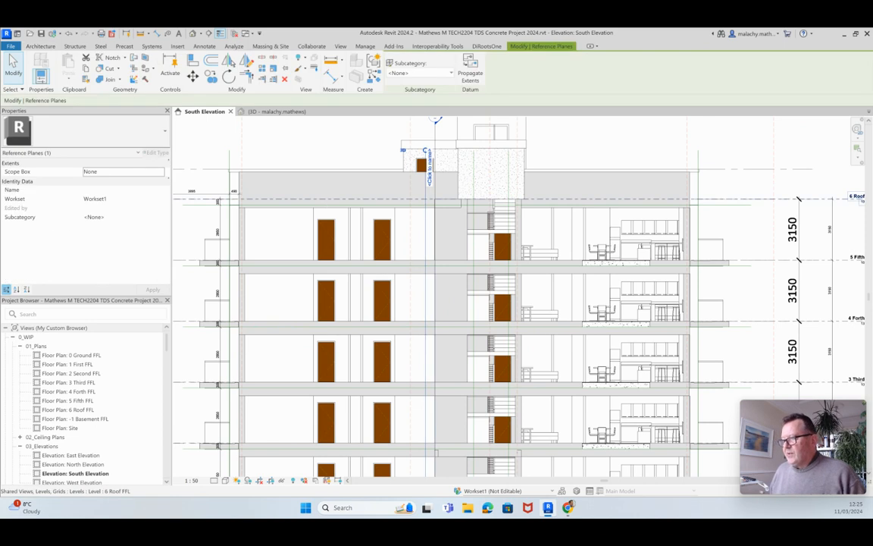
key(Escape)
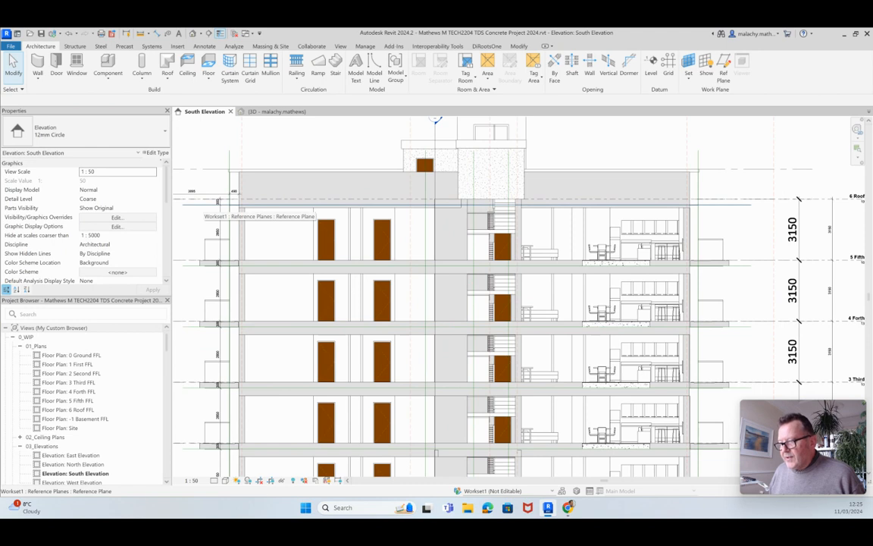
click(197, 205)
click(197, 265)
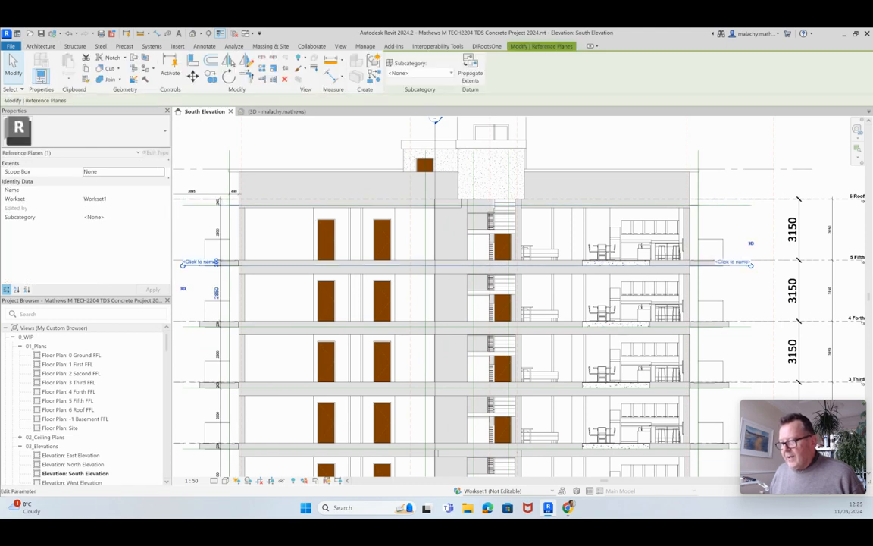
scroll(198, 265, up, 4)
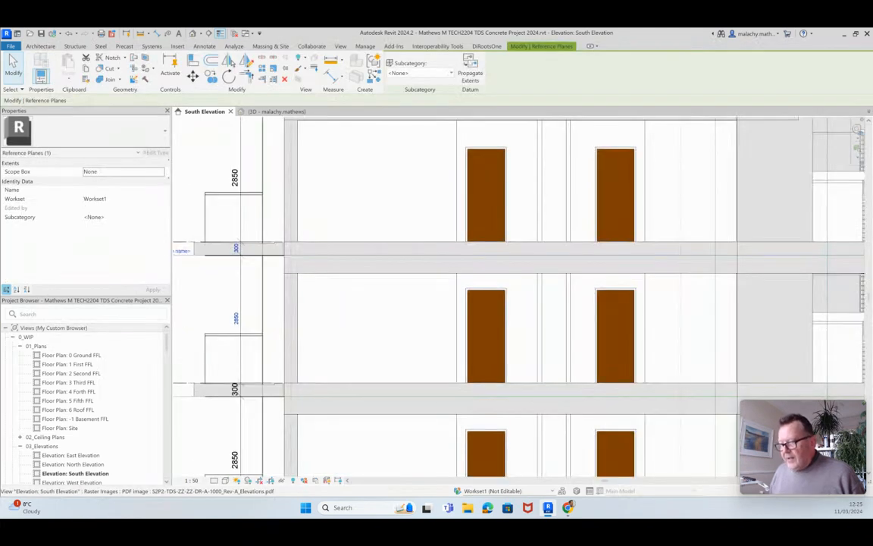
key(Escape)
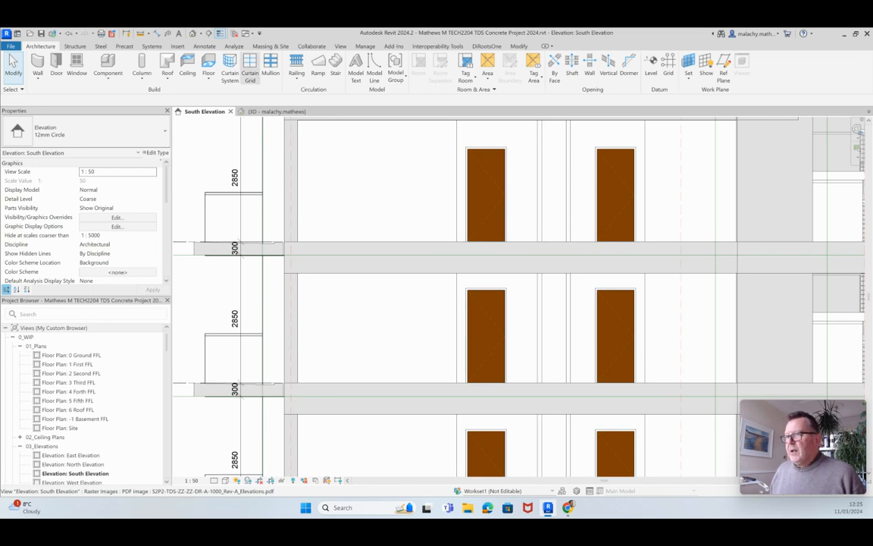
scroll(350, 242, down, 2)
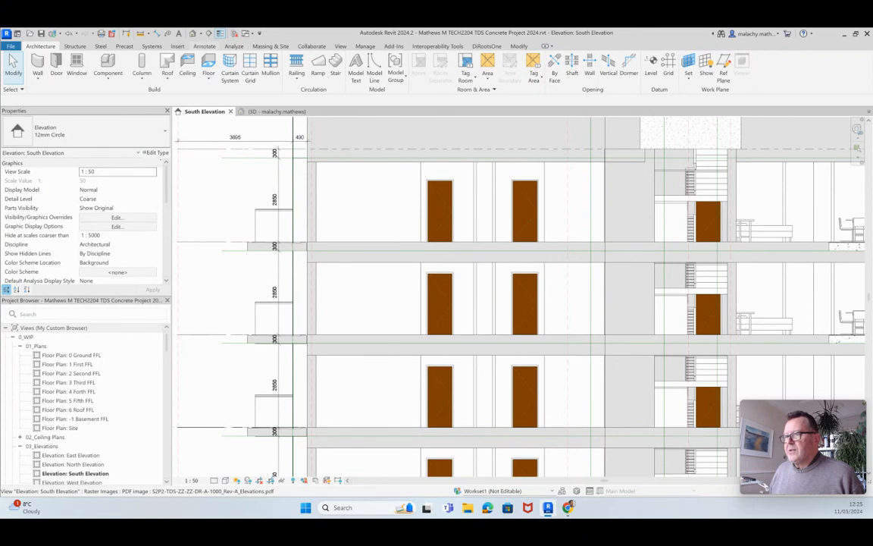
Step: Create a rectangular Solid Grey filled region on the fifth floor, from the Panel A1 S plane to the vertical reference plane by the roof door
click(204, 46)
click(254, 74)
click(241, 94)
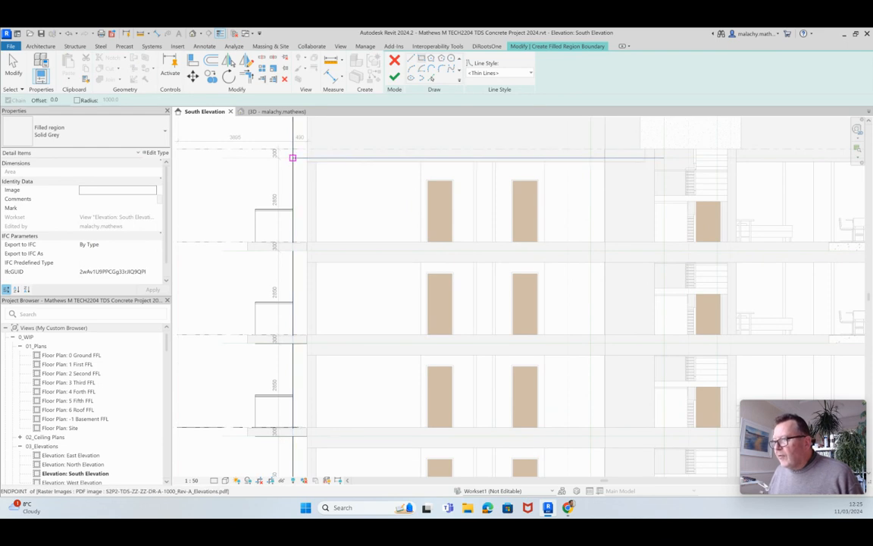
click(293, 158)
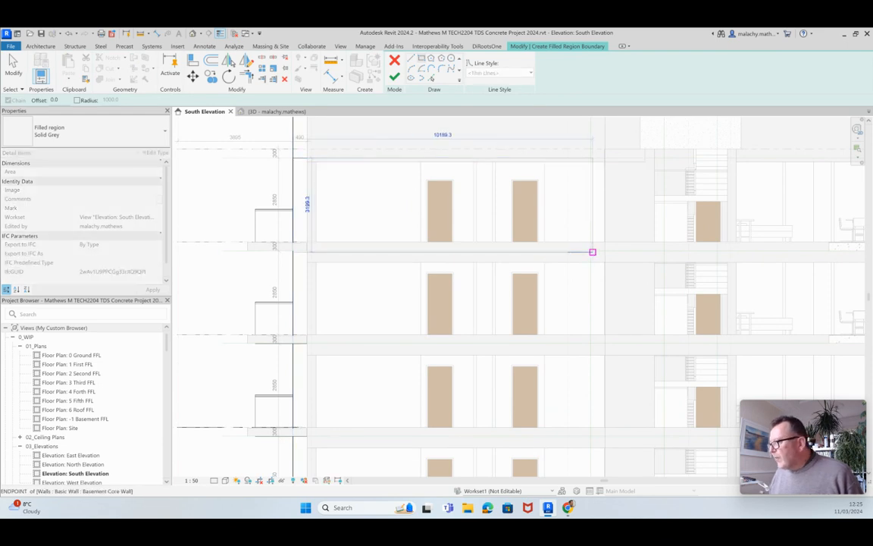
scroll(593, 251, up, 5)
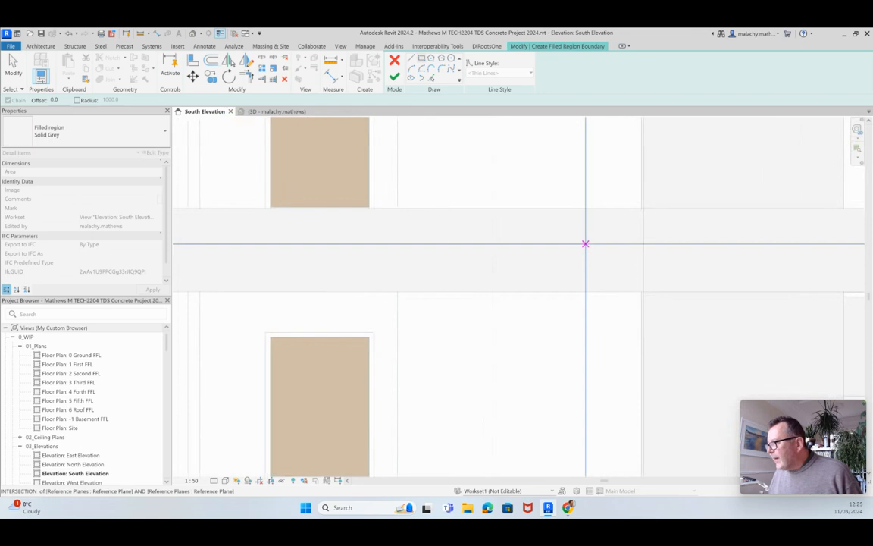
click(394, 76)
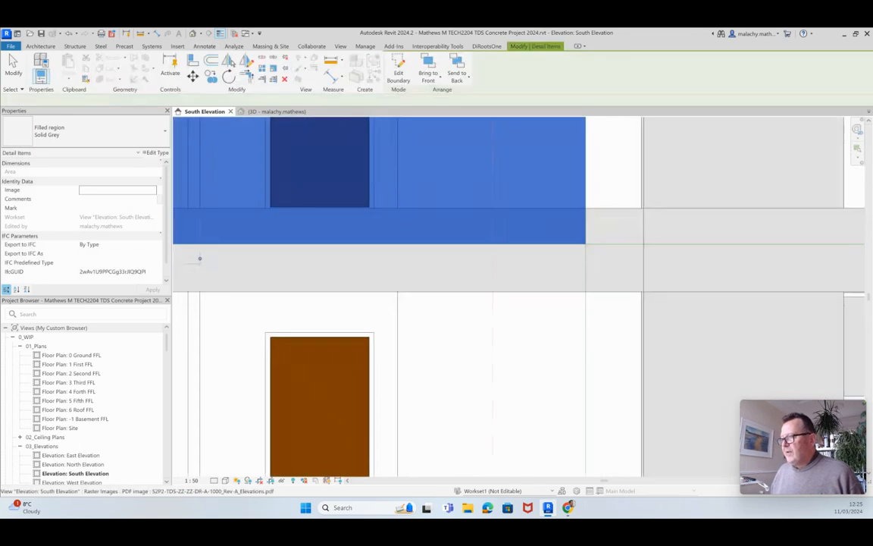
scroll(450, 254, down, 6)
click(227, 203)
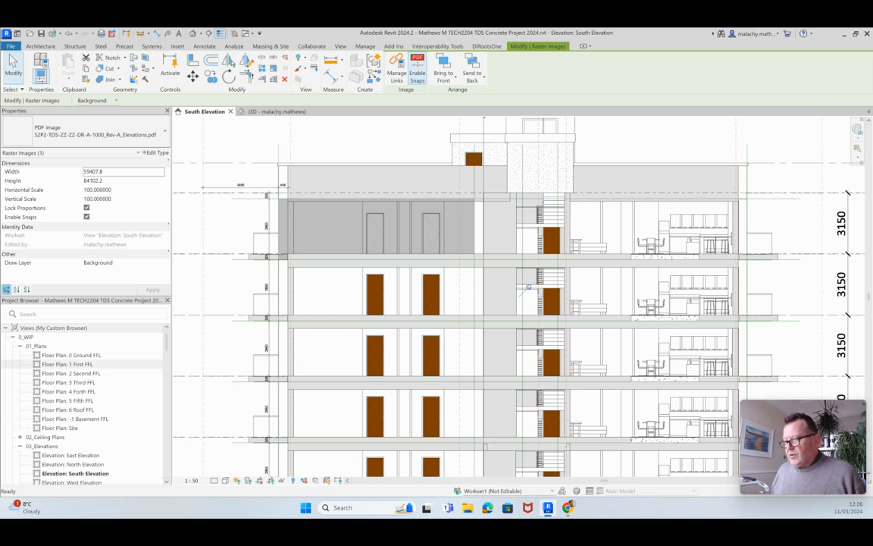
Step: Check how the reference planes appear in Section 1 and Section 2, and return to the South Elevation view
scroll(91, 365, down, 10)
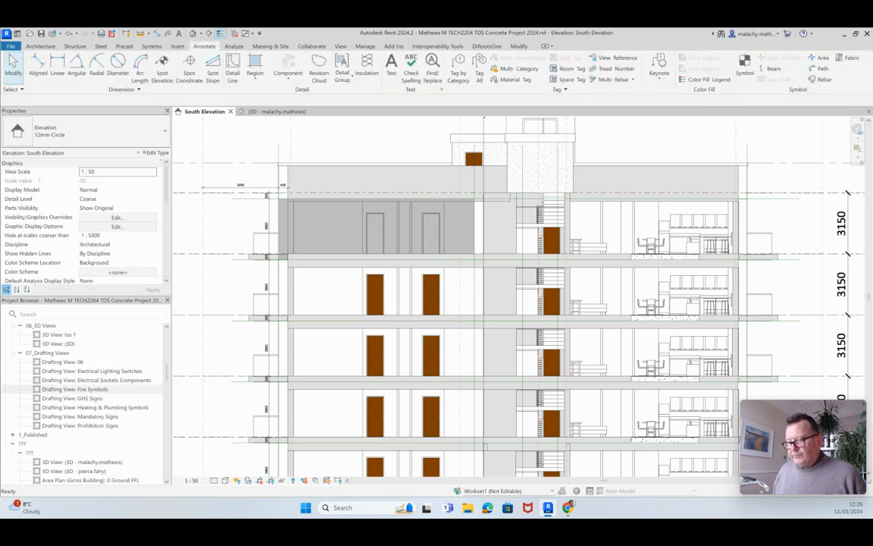
scroll(84, 379, up, 3)
double_click(69, 357)
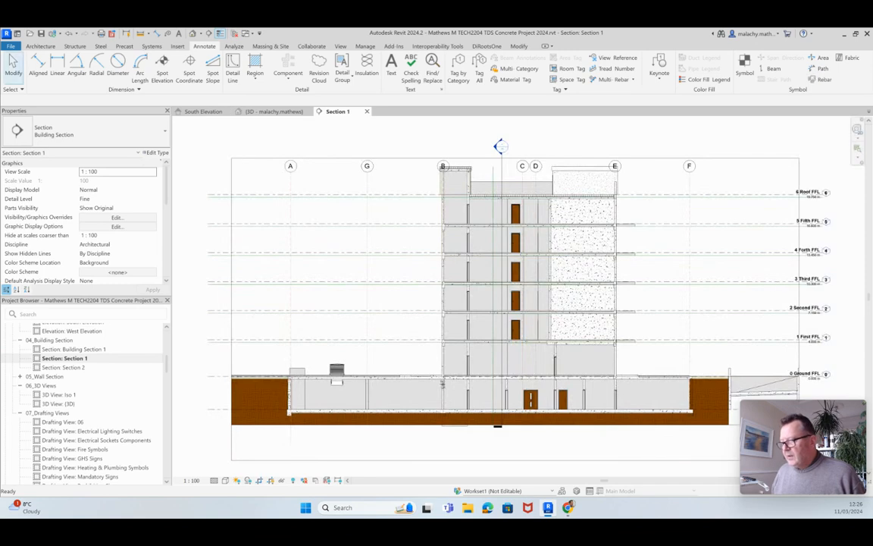
double_click(65, 367)
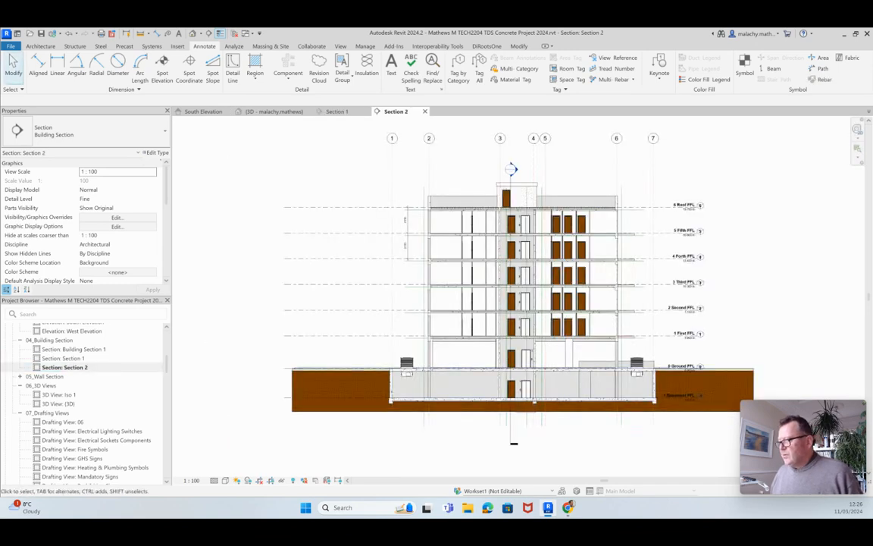
scroll(448, 239, up, 5)
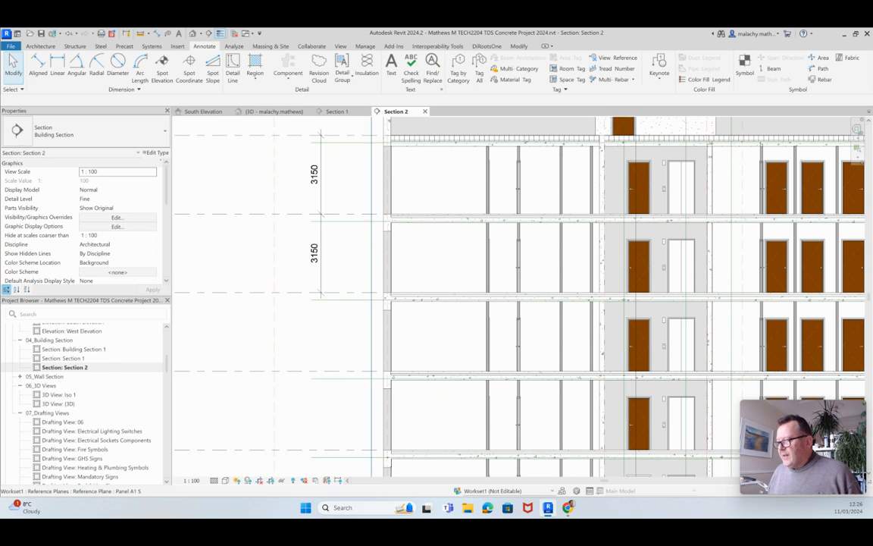
scroll(375, 218, down, 3)
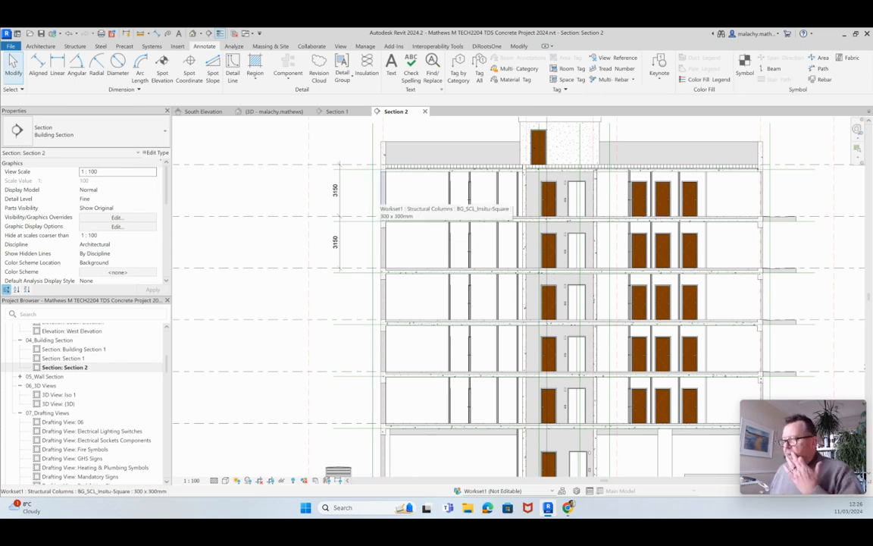
click(337, 111)
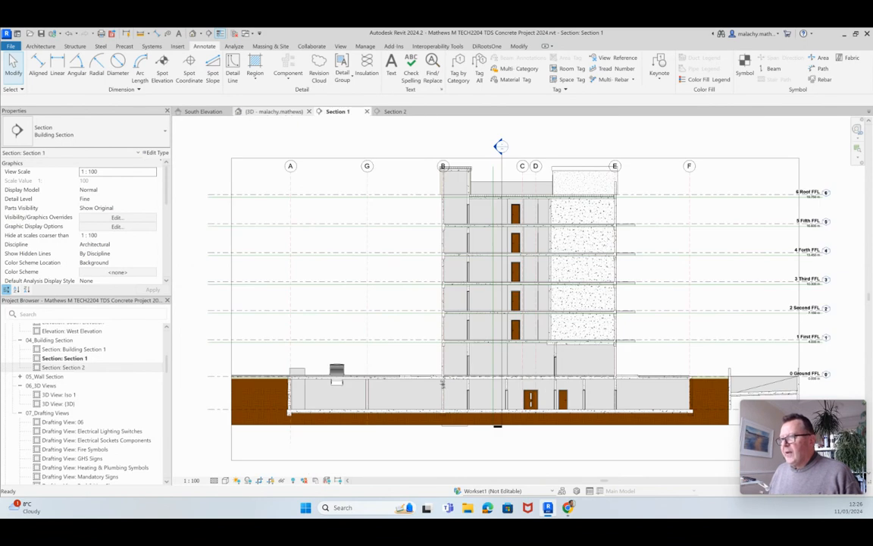
click(202, 112)
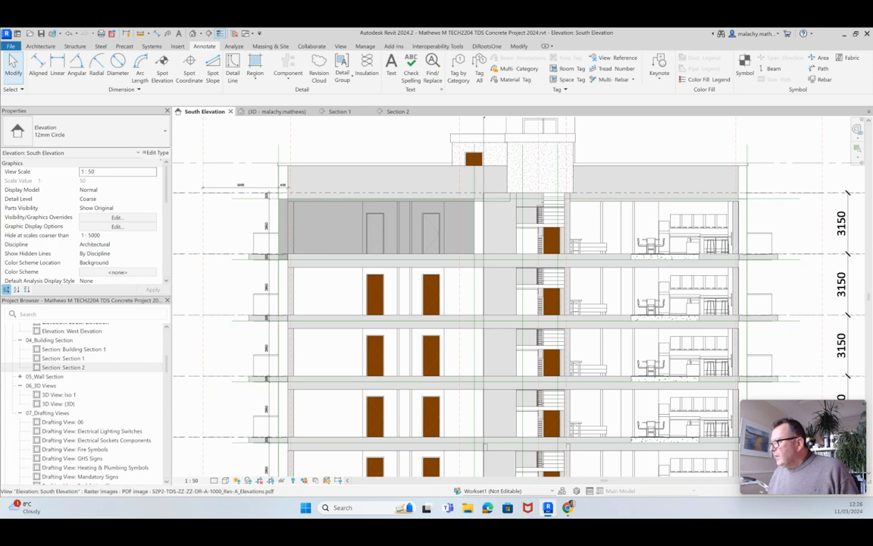
Step: Examine the reference plane at the right-hand end of the facade and its offset from the building edge
scroll(738, 212, up, 2)
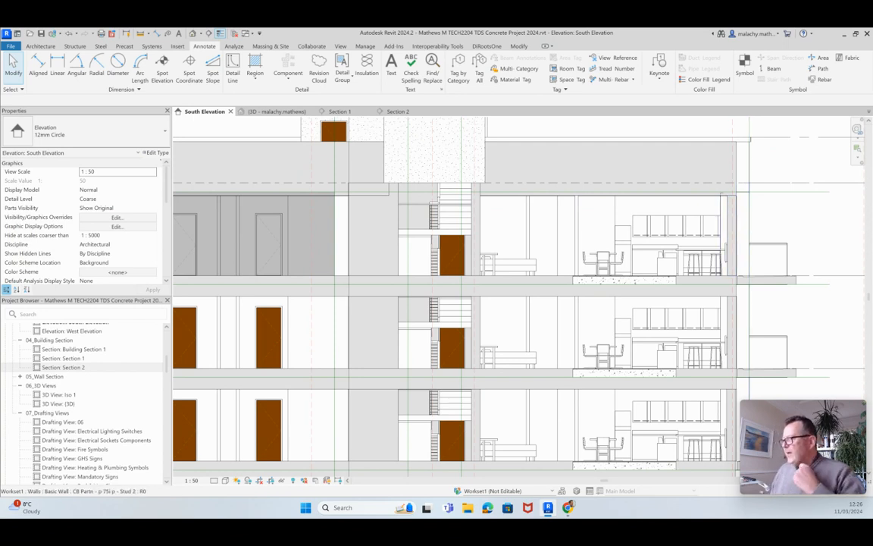
scroll(590, 230, down, 2)
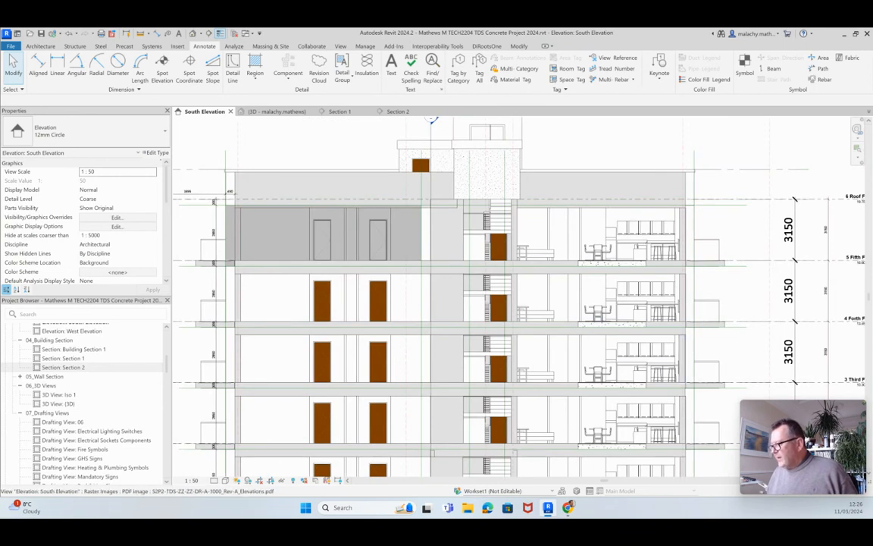
scroll(729, 199, up, 5)
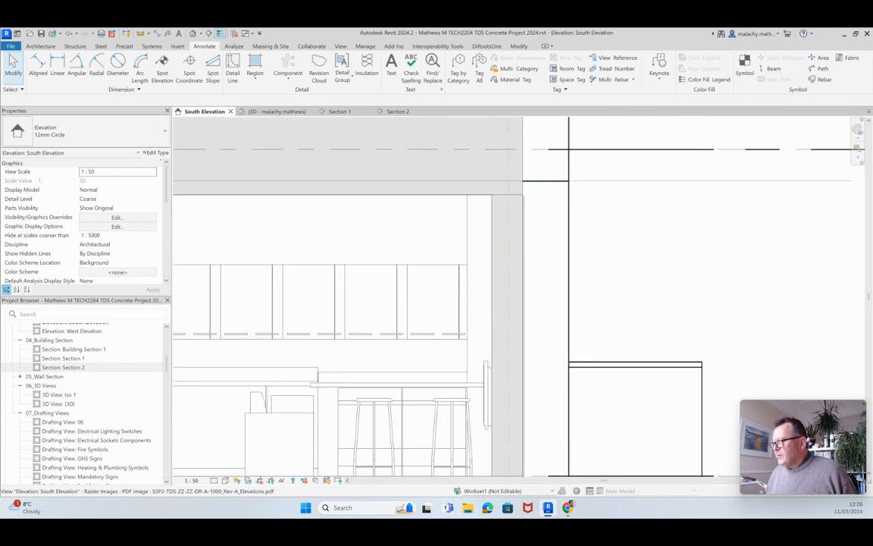
scroll(584, 229, down, 4)
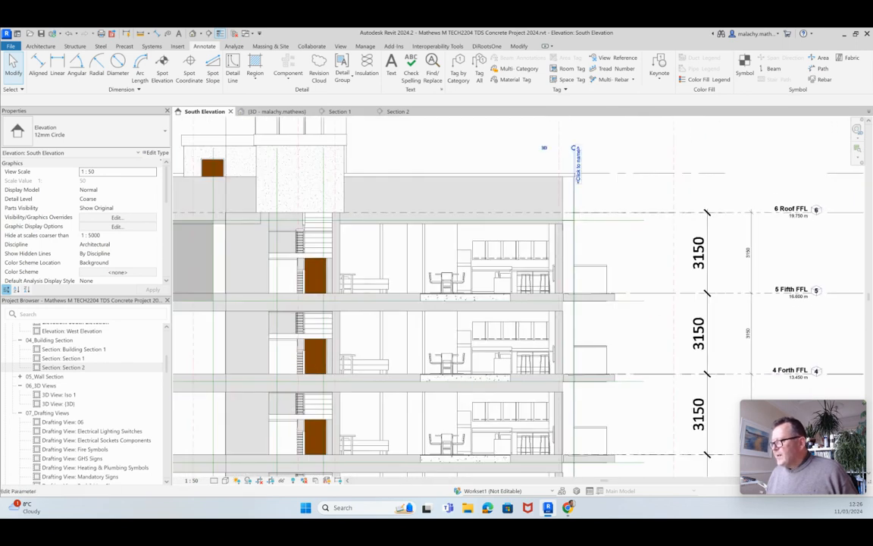
click(573, 182)
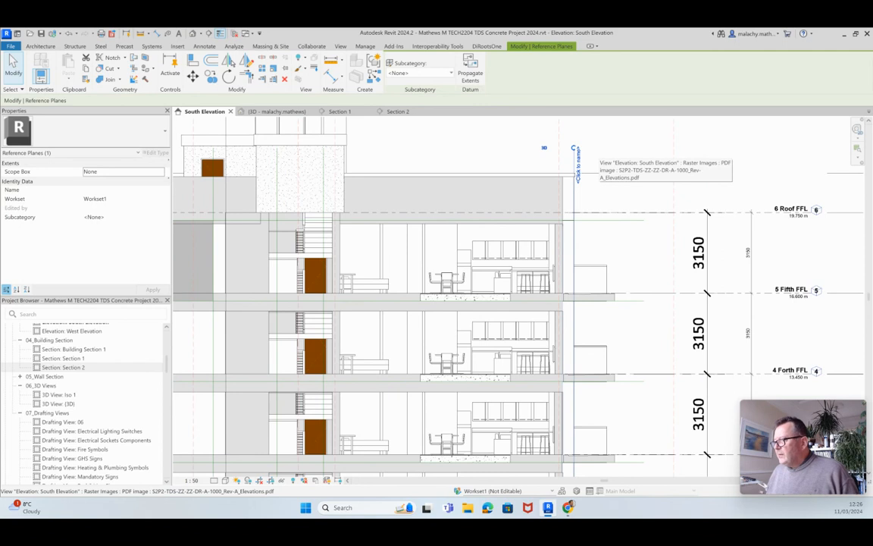
key(Escape)
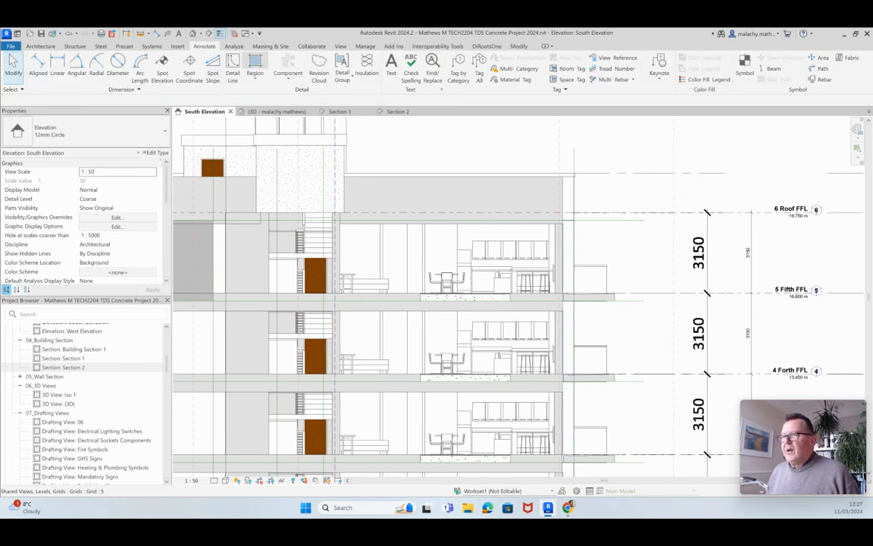
Step: Align the vertical reference plane at the facade's right-hand end with the outer edge of the building structure
click(518, 46)
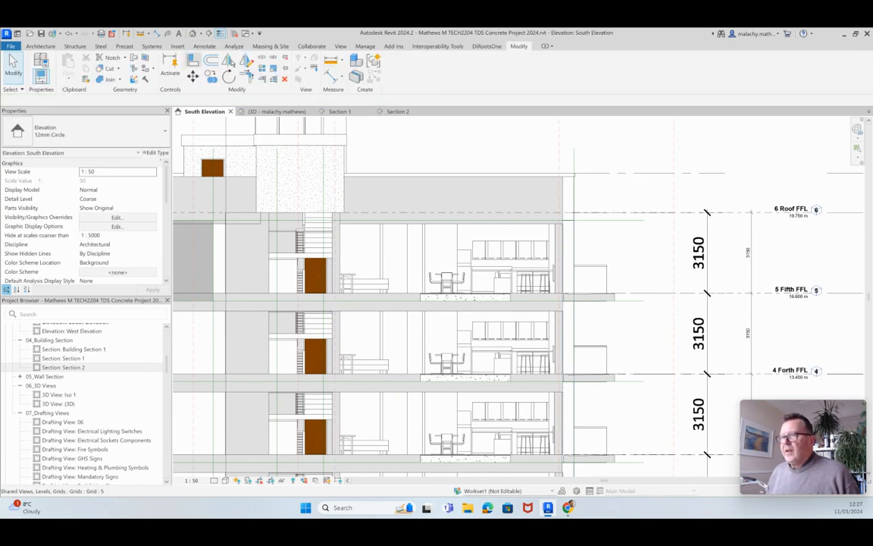
click(173, 60)
scroll(568, 236, up, 5)
scroll(560, 232, up, 3)
click(547, 227)
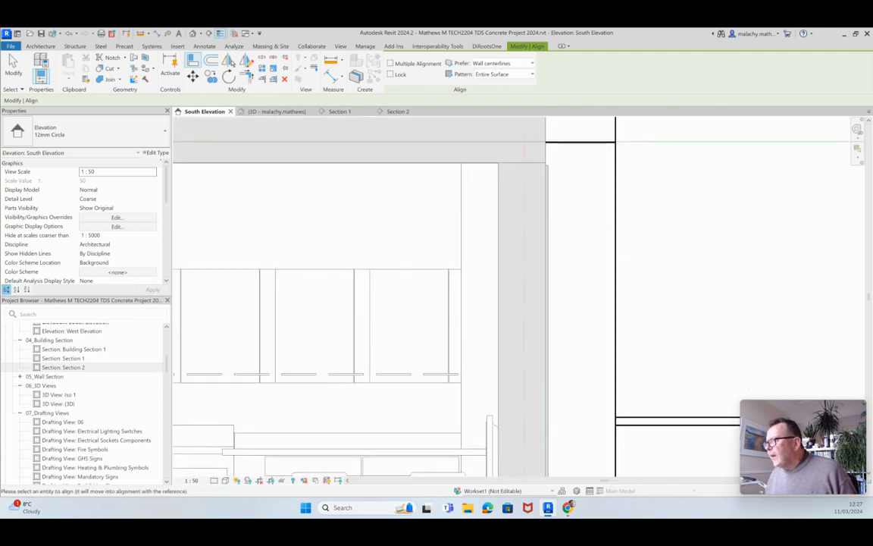
scroll(569, 250, down, 5)
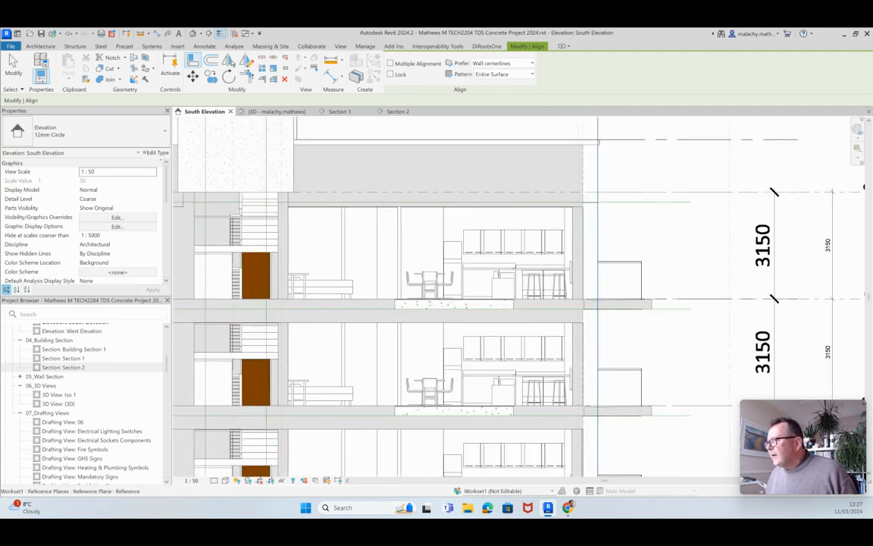
scroll(617, 227, down, 5)
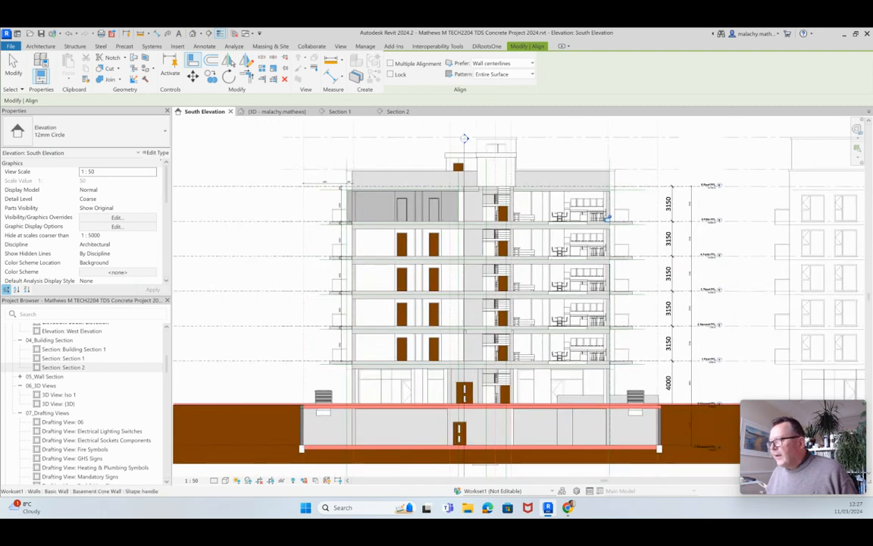
Step: Align the Panel A1 S reference plane with the outer face of the structural column at the facade's left-hand end
scroll(348, 189, up, 7)
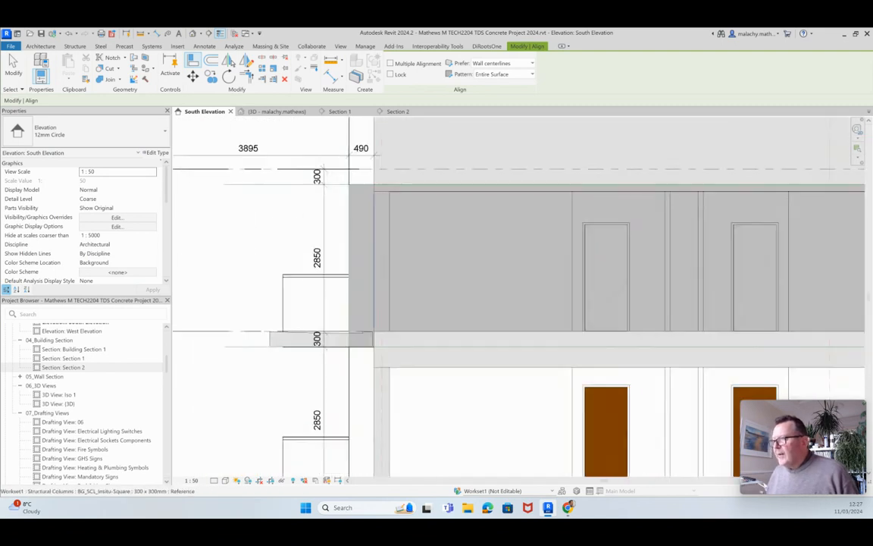
scroll(372, 245, down, 3)
scroll(373, 246, up, 6)
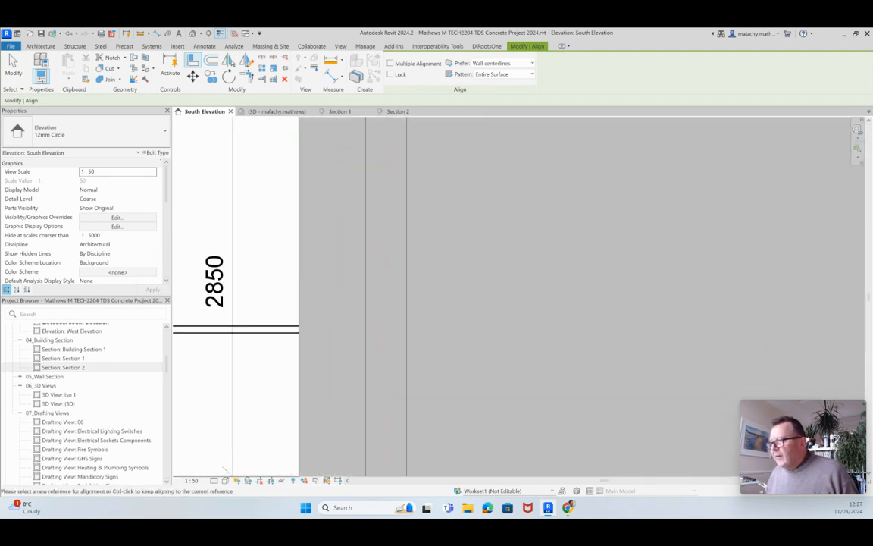
scroll(371, 215, up, 2)
scroll(301, 149, down, 5)
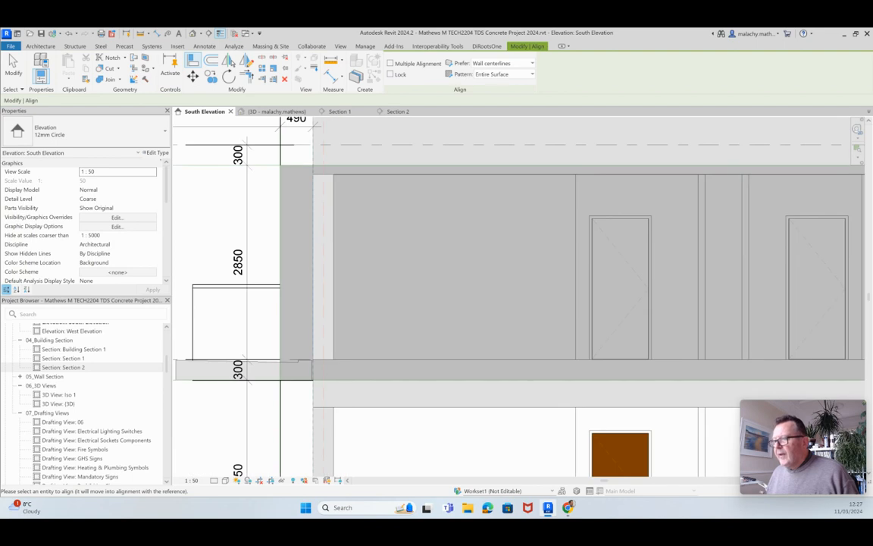
scroll(300, 148, down, 6)
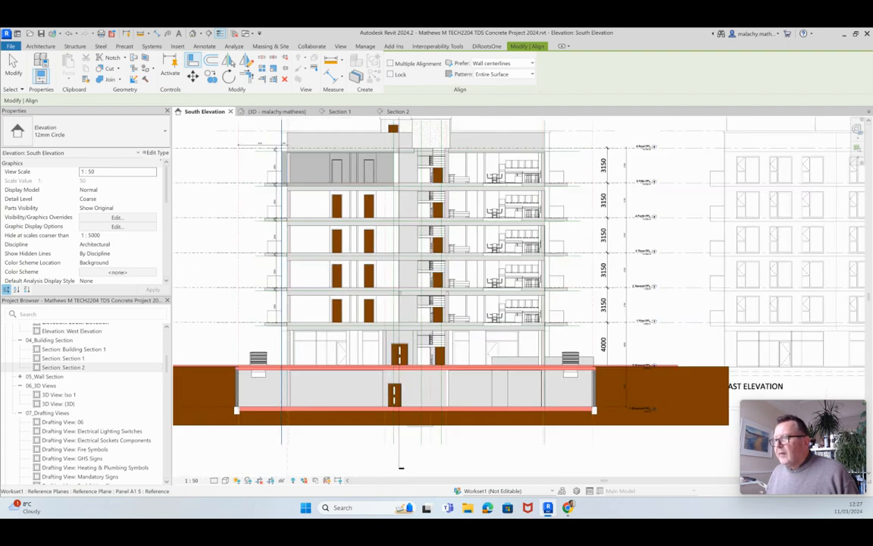
scroll(282, 163, up, 3)
click(283, 163)
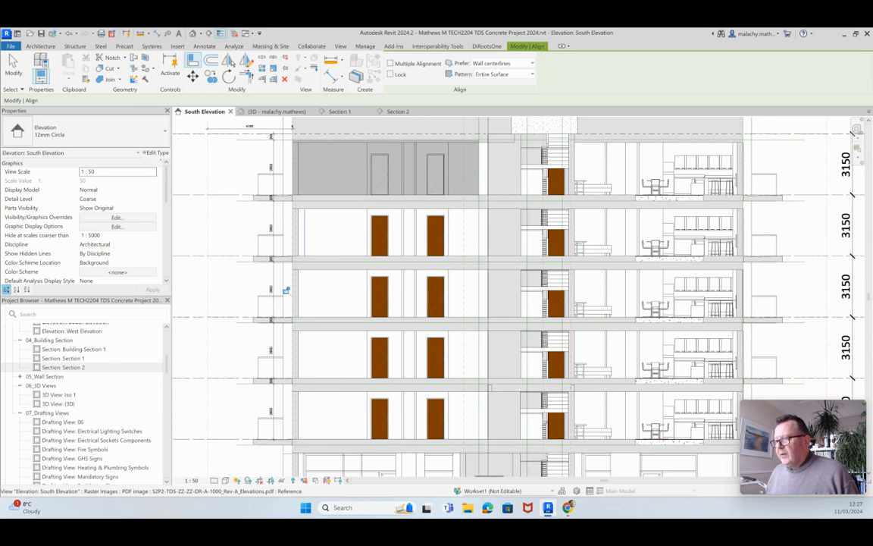
scroll(287, 291, down, 1)
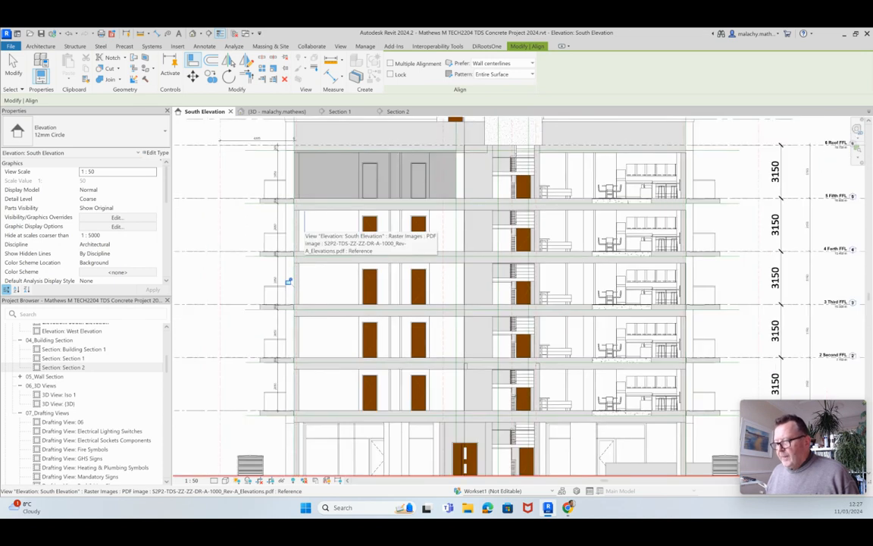
click(13, 67)
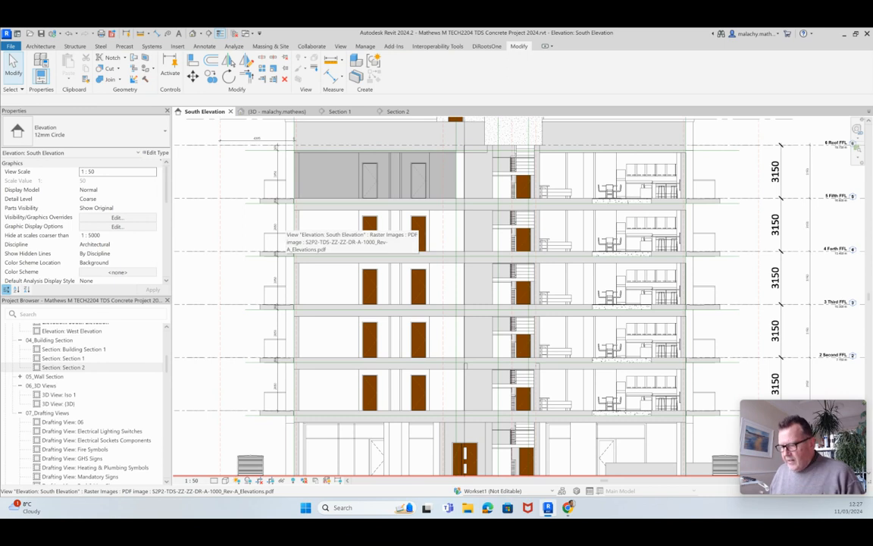
Step: Examine the fifth-floor filled region and its left edge against the realigned Panel A1 S plane
scroll(297, 220, up, 2)
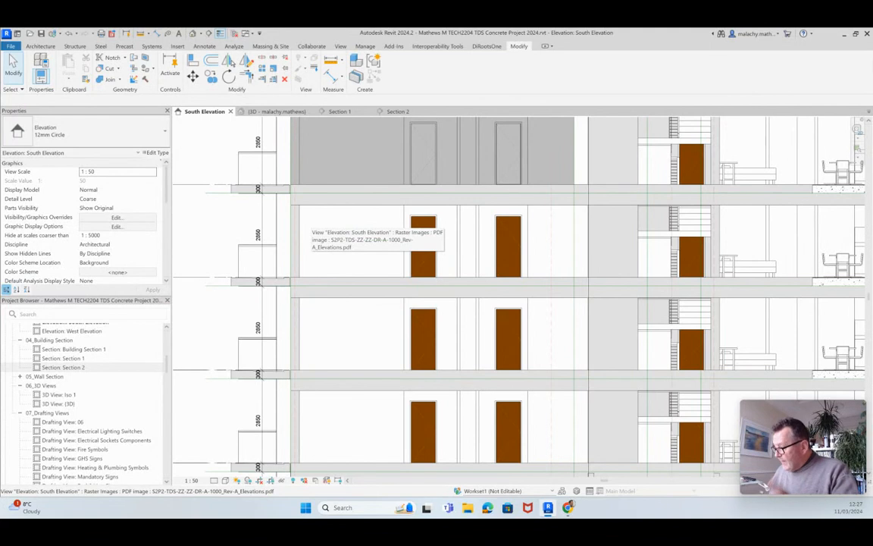
scroll(304, 225, up, 3)
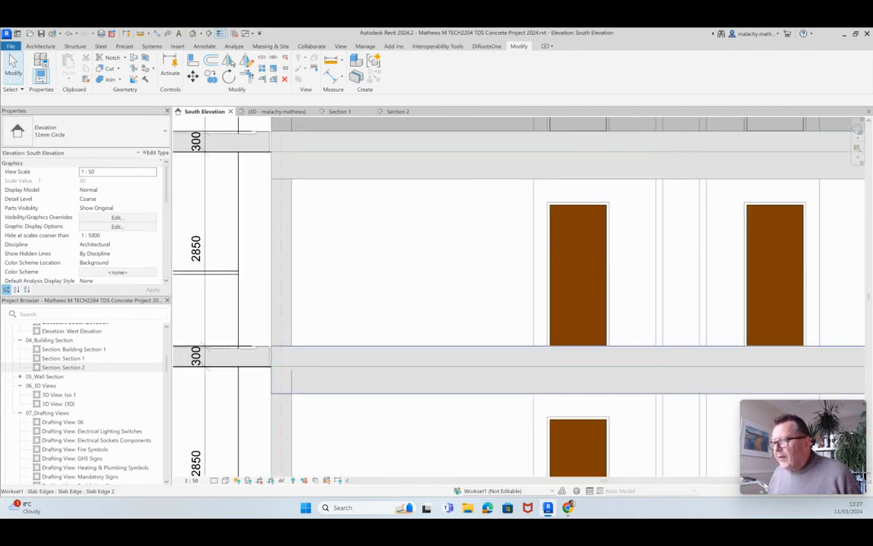
scroll(281, 225, down, 5)
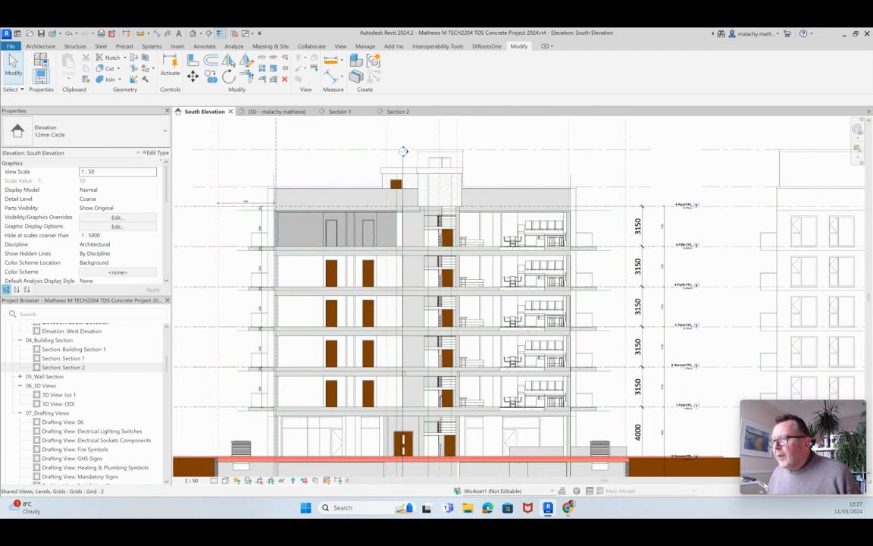
scroll(278, 181, up, 4)
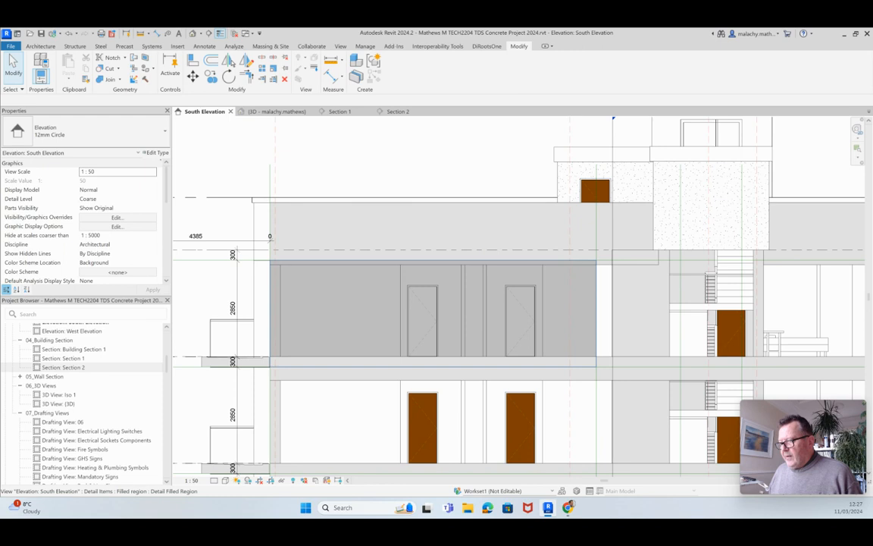
click(433, 312)
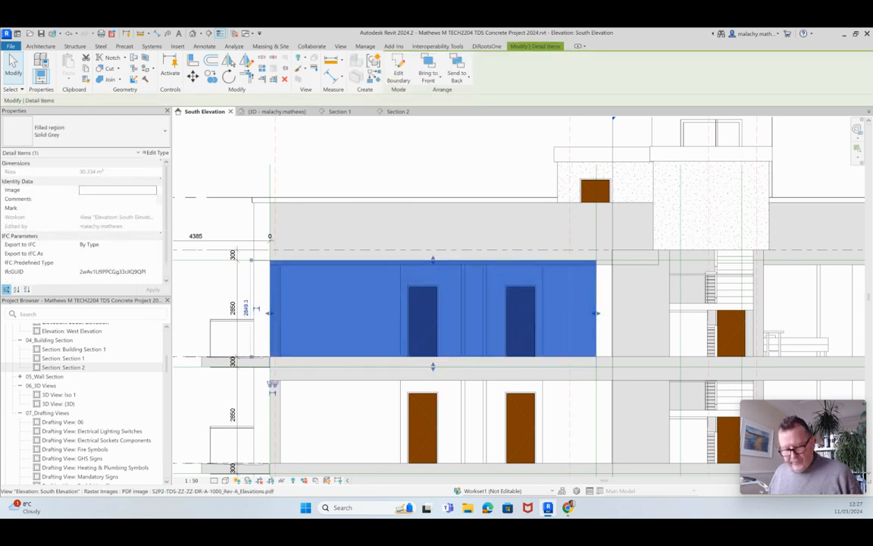
key(Escape)
scroll(479, 189, down, 2)
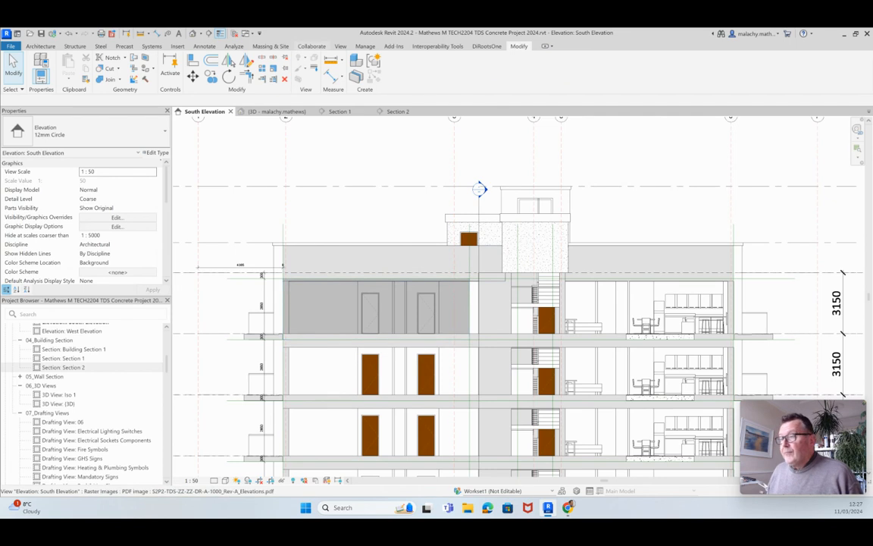
Step: Create a rectangular Solid Grey filled region about 265 mm wide and 3149 mm high, extending outward from the Panel A1 S plane on the fifth floor
click(204, 46)
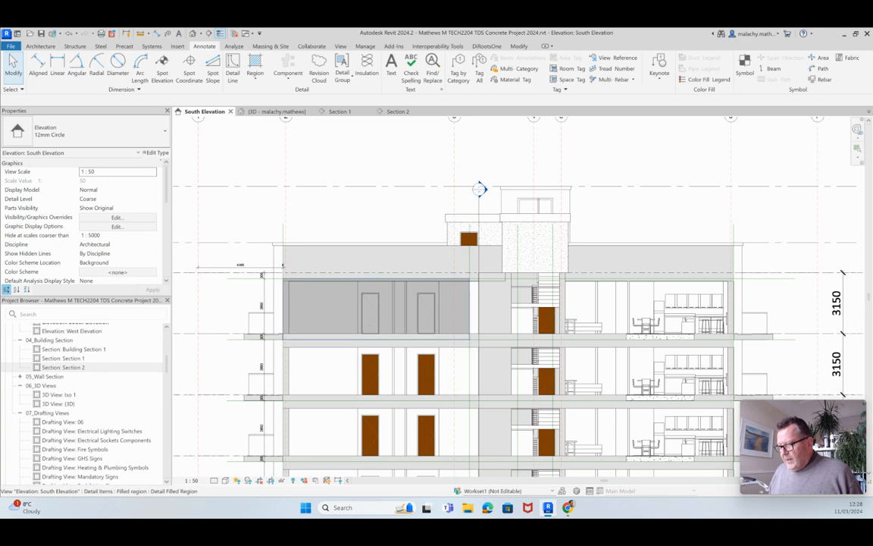
scroll(279, 328, up, 5)
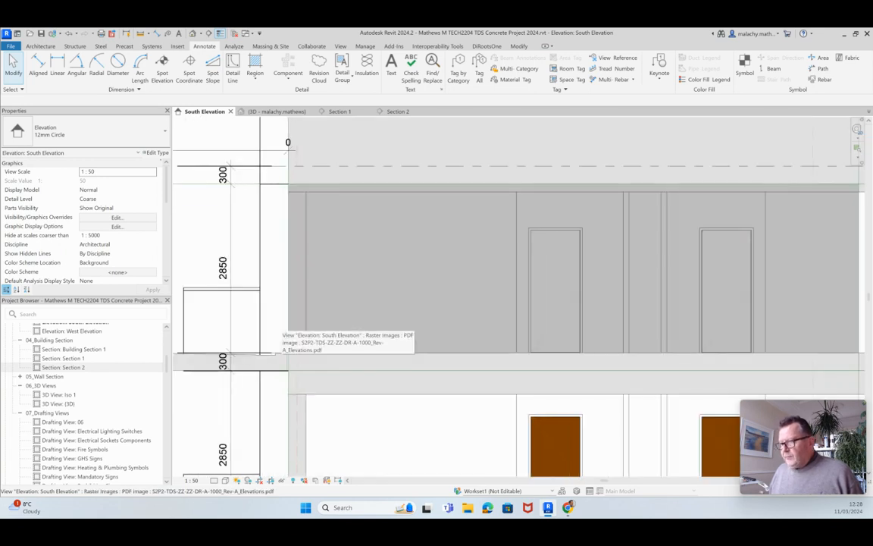
click(254, 72)
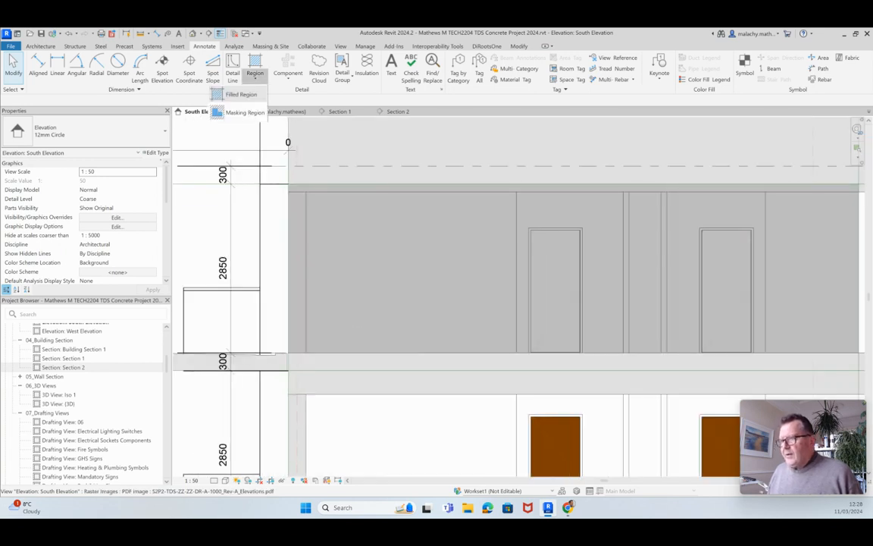
click(241, 94)
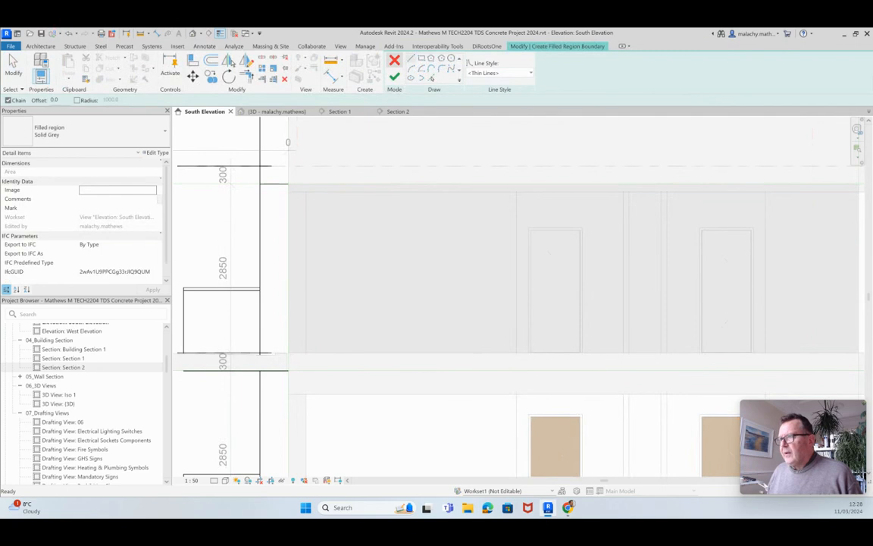
click(421, 58)
click(288, 184)
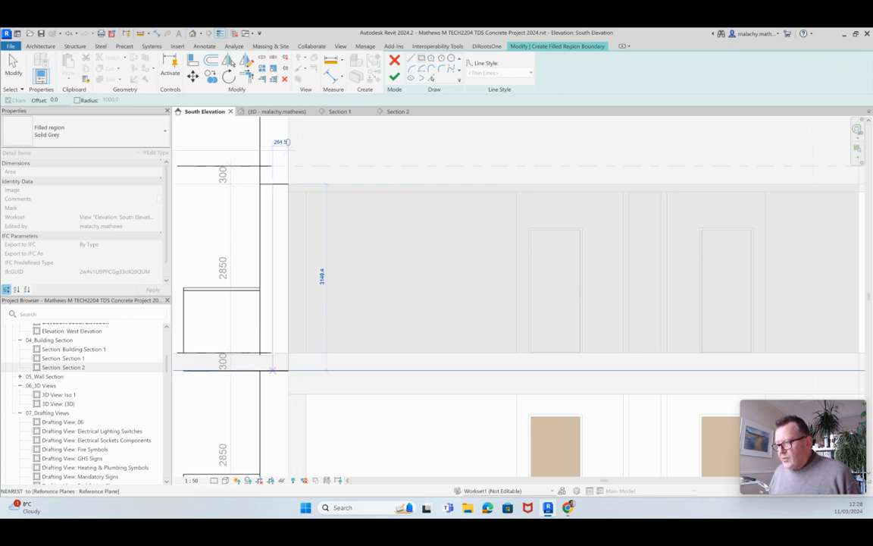
click(272, 370)
click(394, 76)
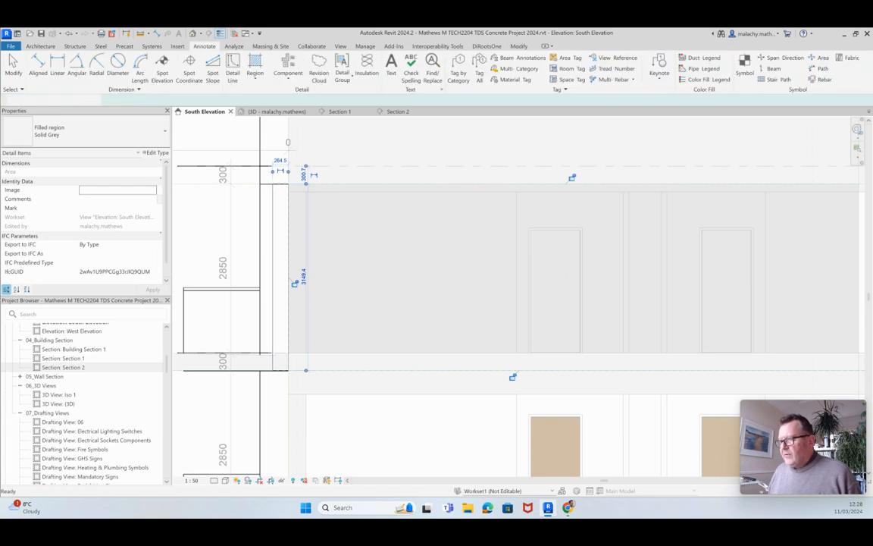
key(Escape)
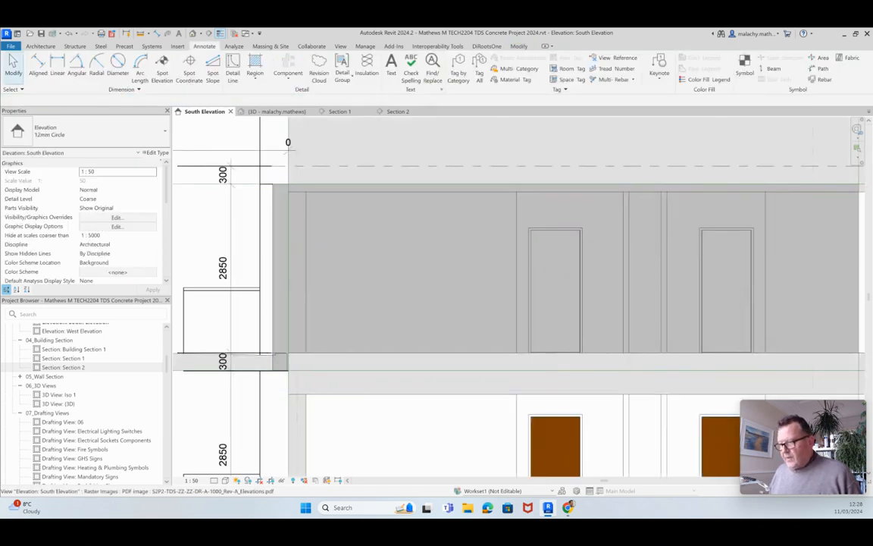
Step: Examine how the narrow filled region meets the column, the balcony slab and the larger fifth-floor region
scroll(276, 369, up, 1)
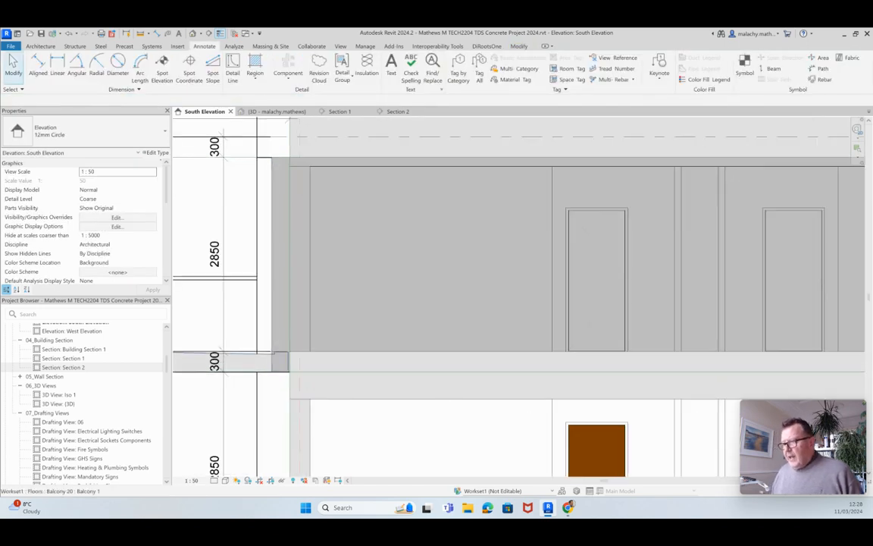
scroll(280, 262, down, 3)
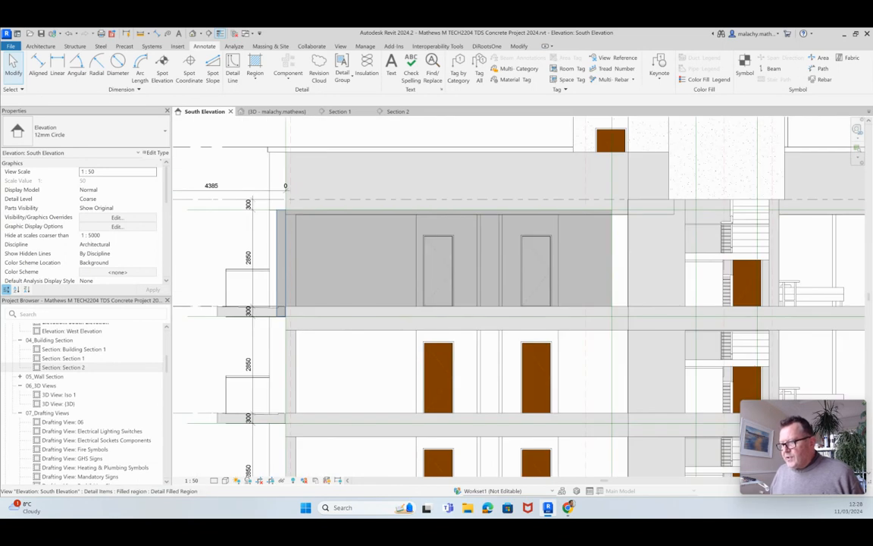
scroll(277, 212, up, 4)
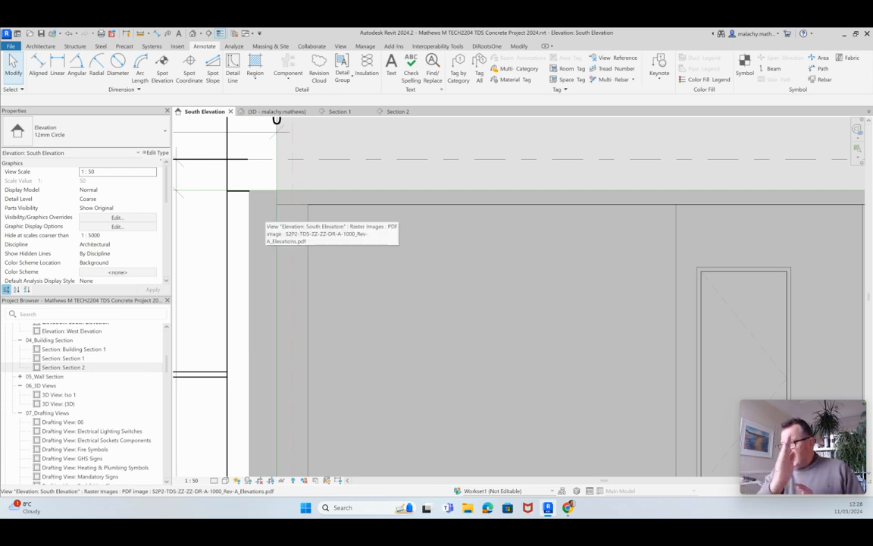
scroll(286, 218, down, 4)
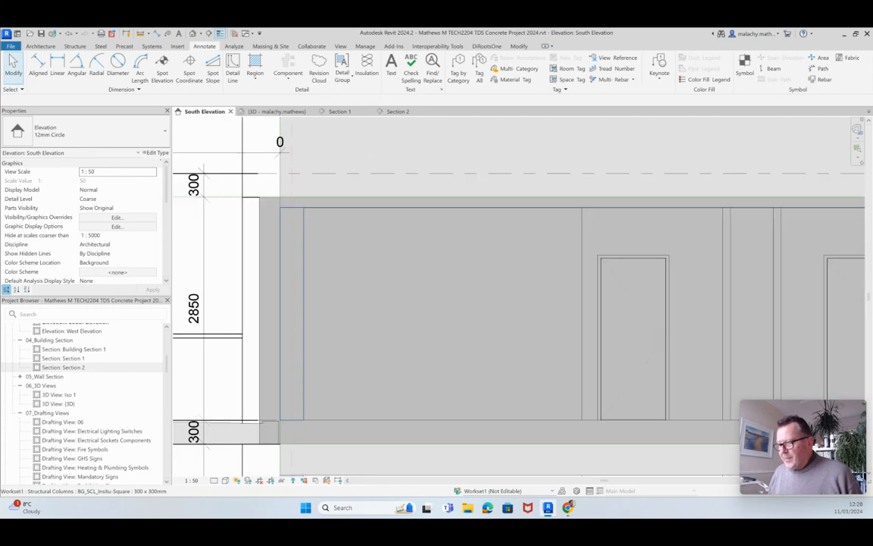
scroll(283, 308, up, 6)
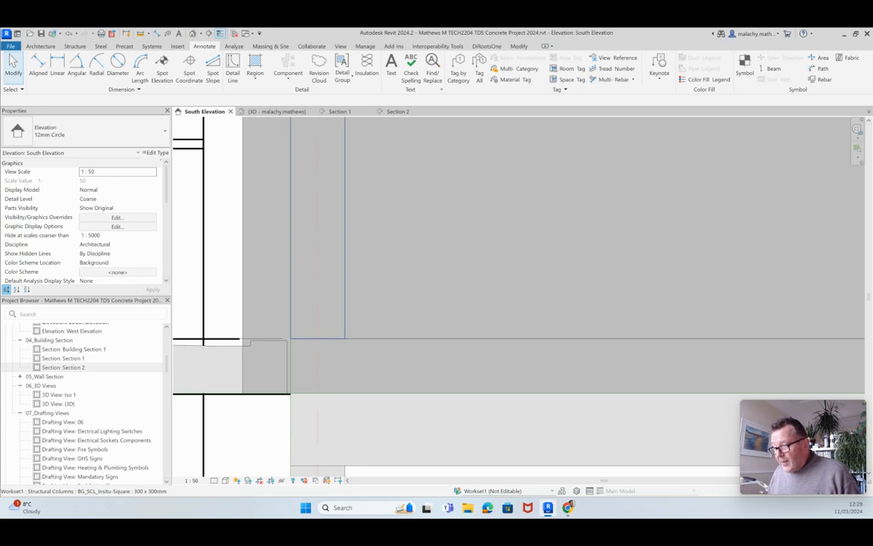
scroll(334, 343, down, 1)
scroll(307, 376, down, 3)
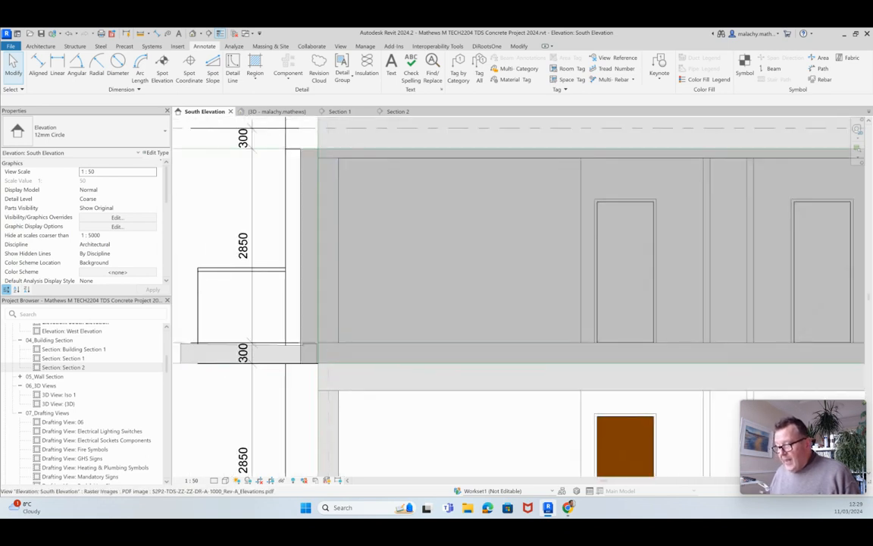
scroll(307, 375, up, 3)
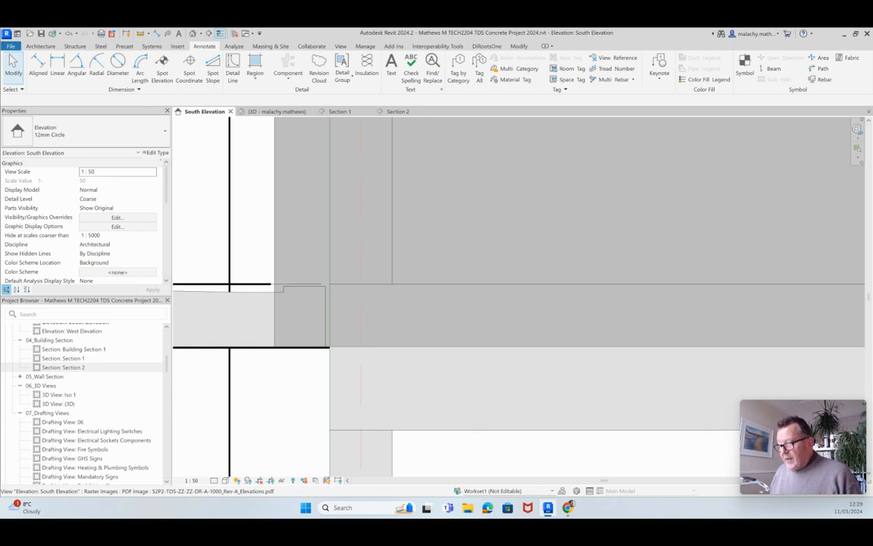
Step: Inspect the narrow filled region's extent and the fifth-floor 300 x 300 mm structural column beside it by selecting each
click(302, 346)
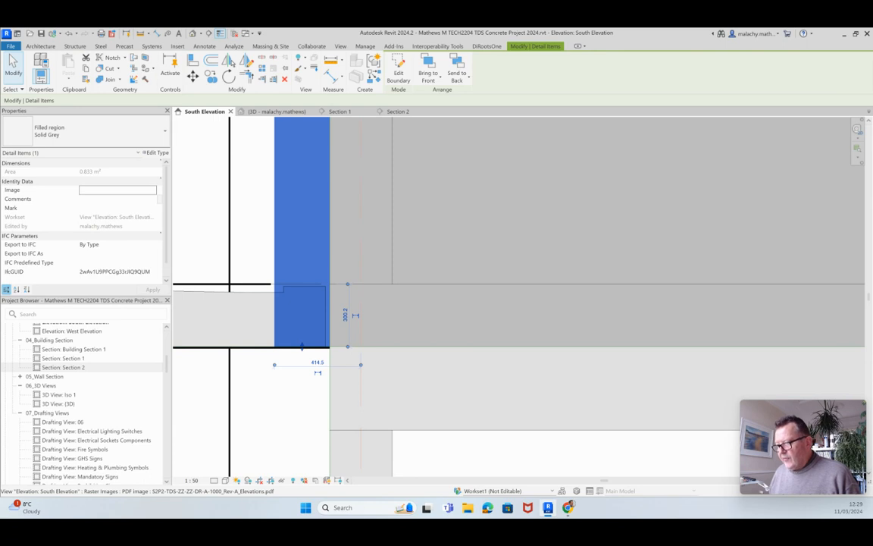
scroll(307, 364, down, 2)
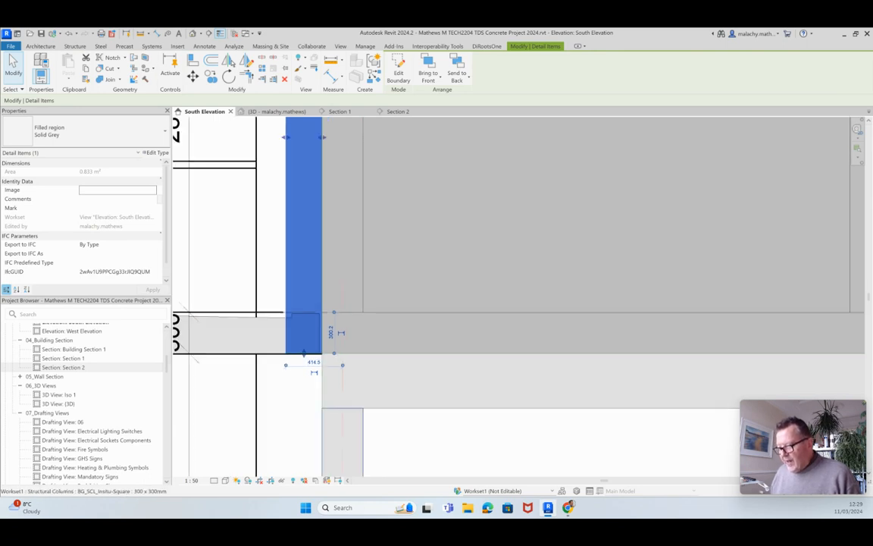
scroll(304, 353, down, 5)
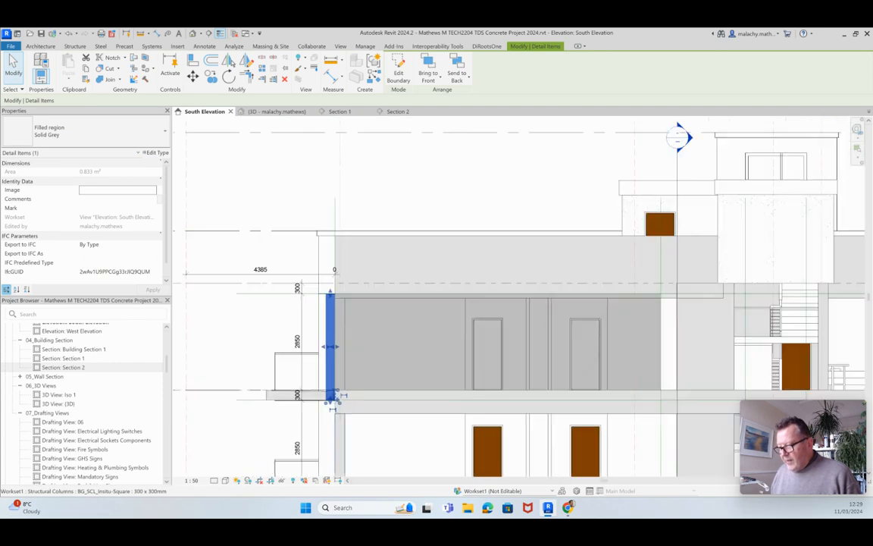
click(344, 380)
scroll(351, 395, up, 1)
middle_drag(351, 394, 350, 385)
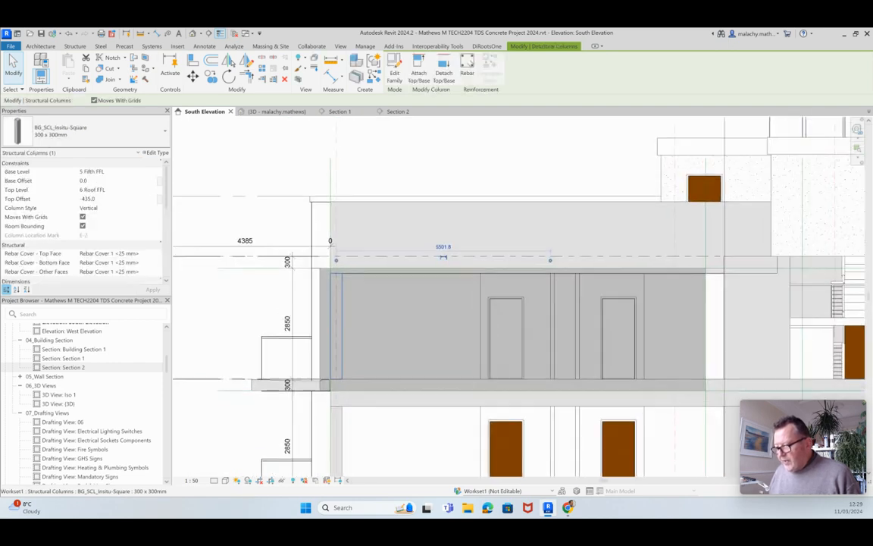
Step: Examine how the columns, balcony slabs and reference planes line up on the lower floors compared with the fifth-floor filled regions
scroll(570, 234, down, 5)
middle_drag(546, 259, 533, 122)
scroll(533, 121, up, 5)
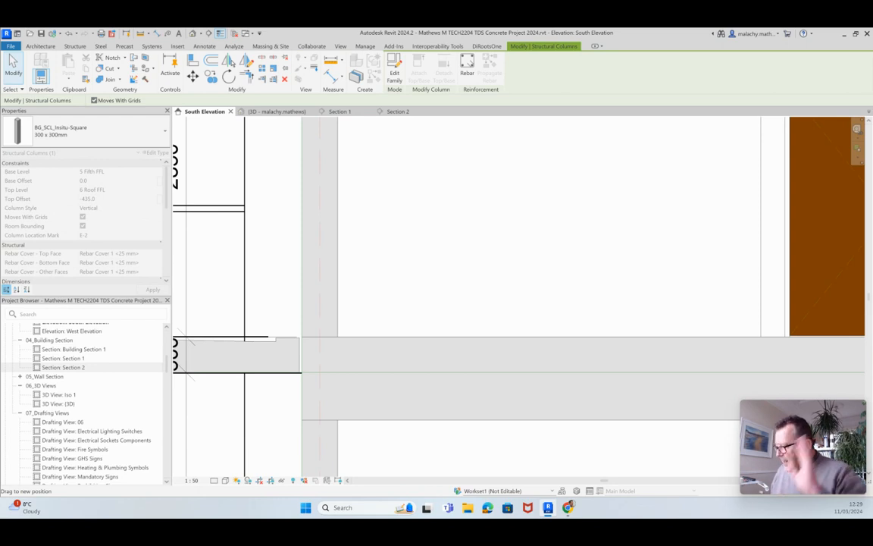
scroll(332, 332, down, 2)
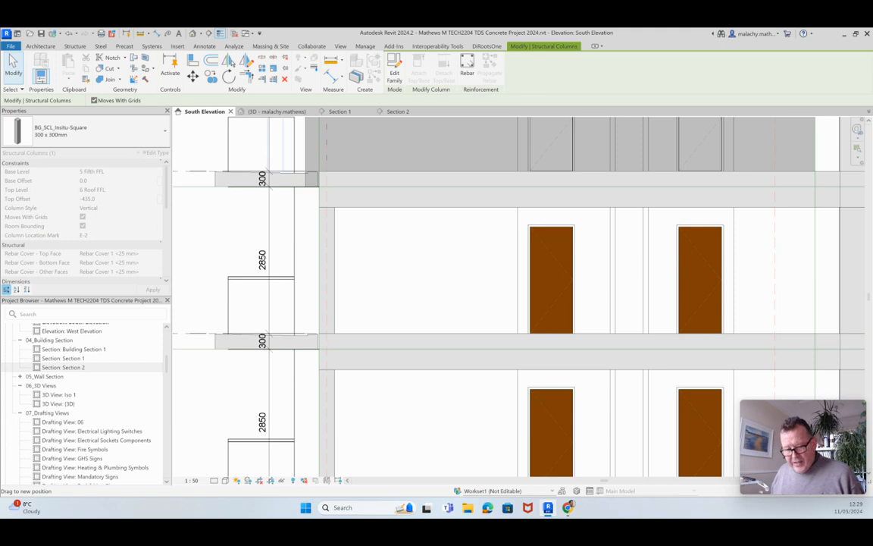
scroll(337, 197, down, 4)
middle_drag(337, 198, 355, 405)
key(Escape)
scroll(355, 404, up, 2)
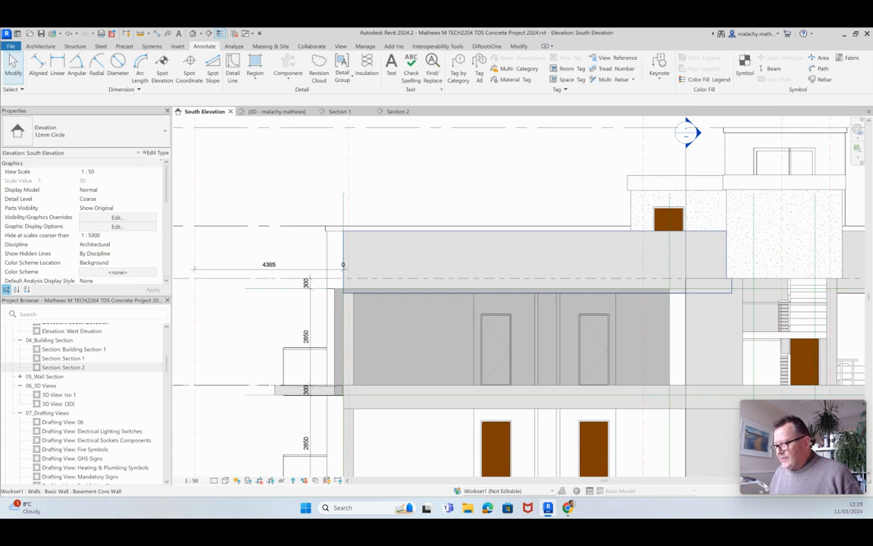
scroll(338, 244, down, 2)
scroll(338, 342, up, 3)
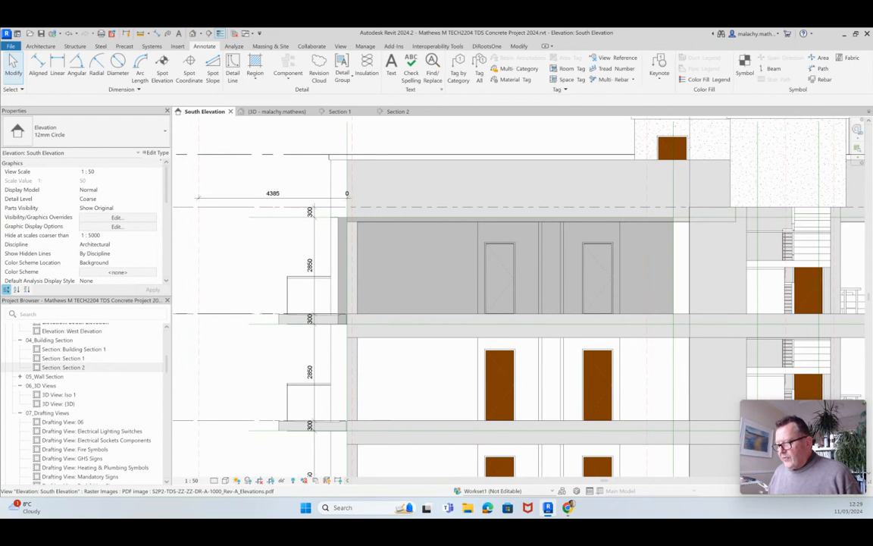
Step: Place a vertical string of aligned dimensions through the horizontal reference planes from the roof slab down to the first floor, outside the balconies
click(249, 290)
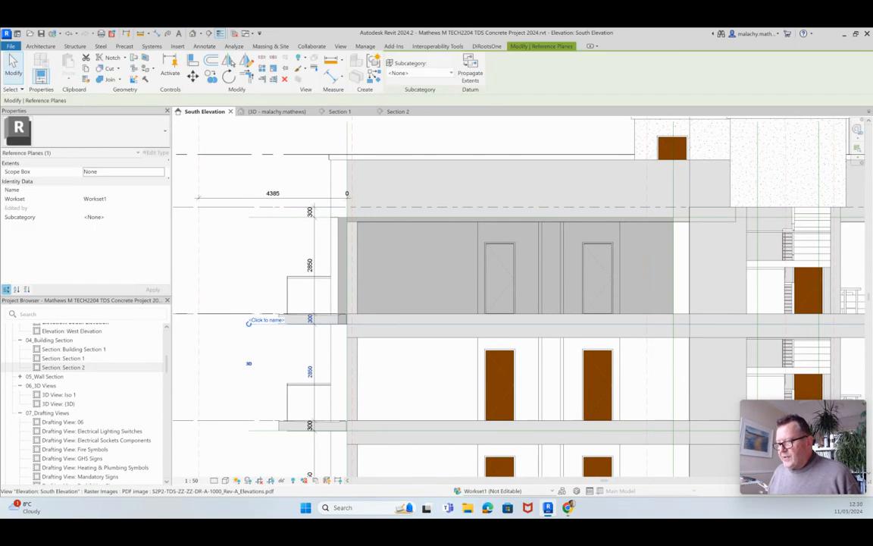
click(265, 431)
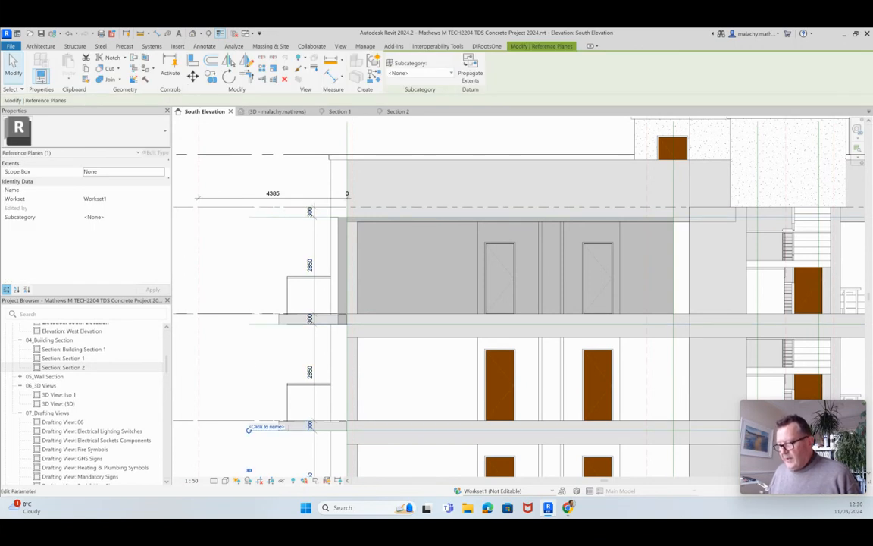
click(204, 46)
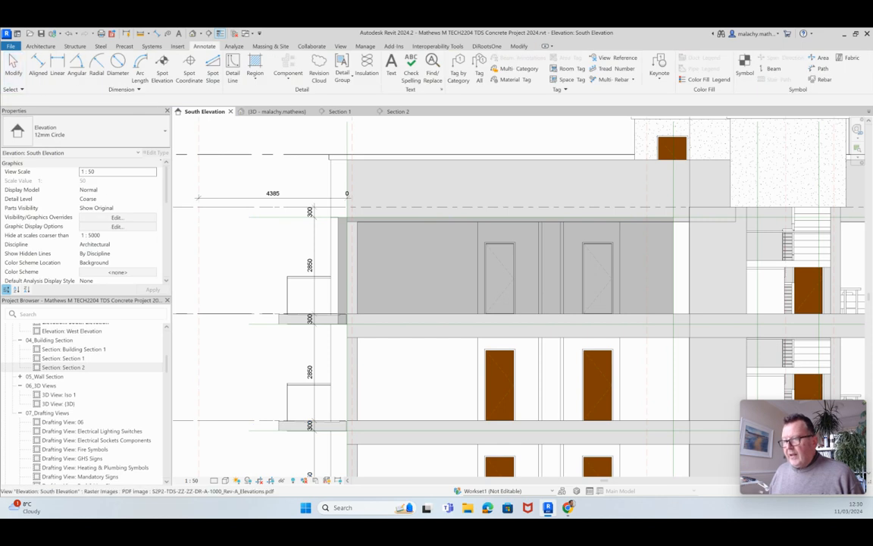
click(38, 66)
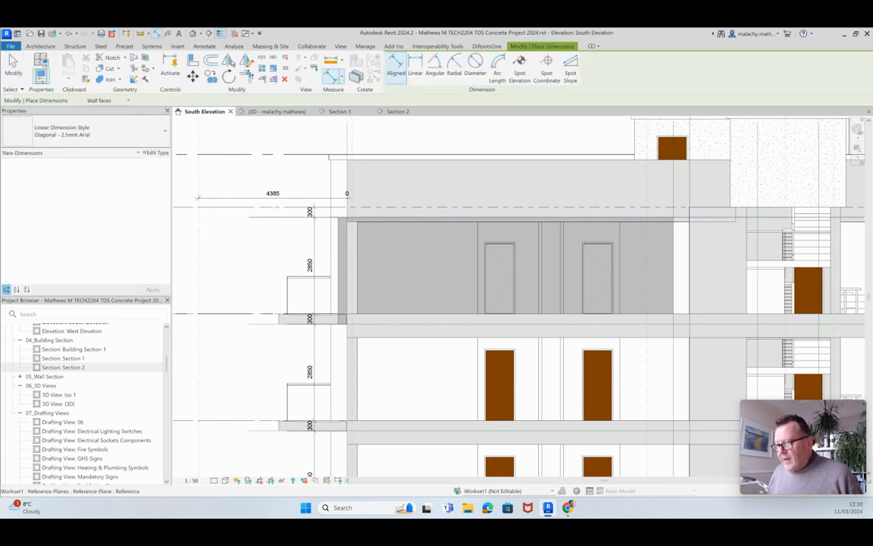
click(258, 324)
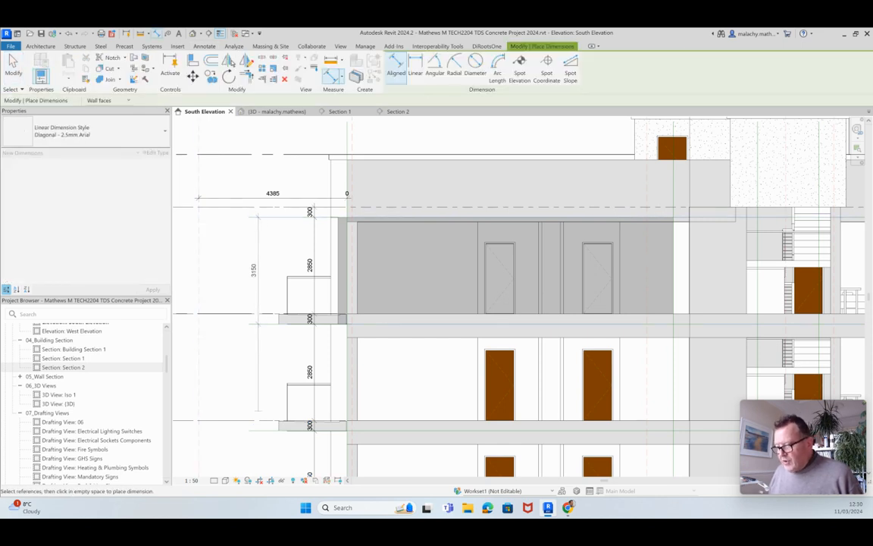
click(264, 431)
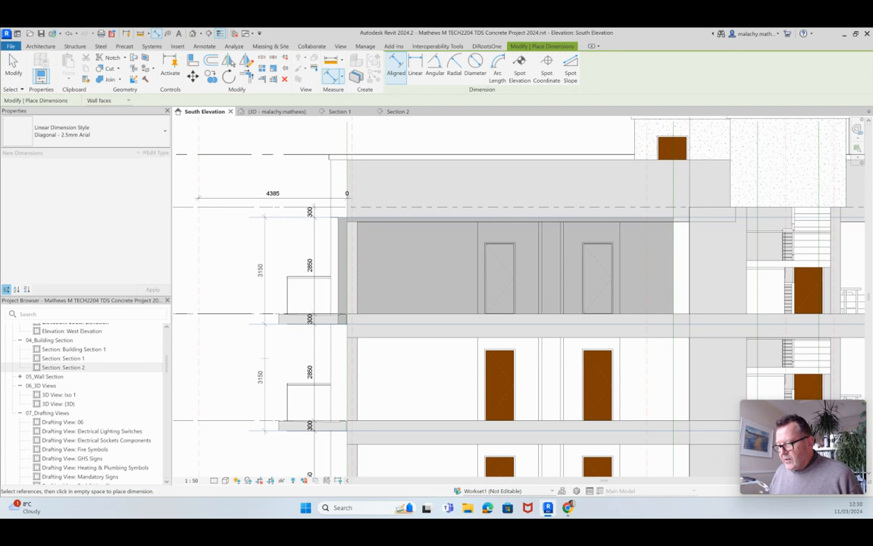
middle_click(268, 346)
middle_click(269, 346)
scroll(355, 261, up, 6)
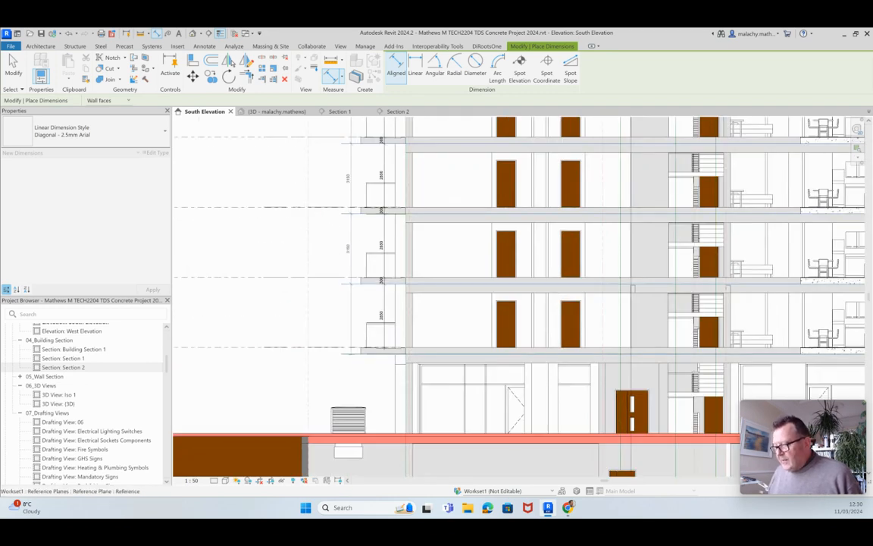
click(288, 243)
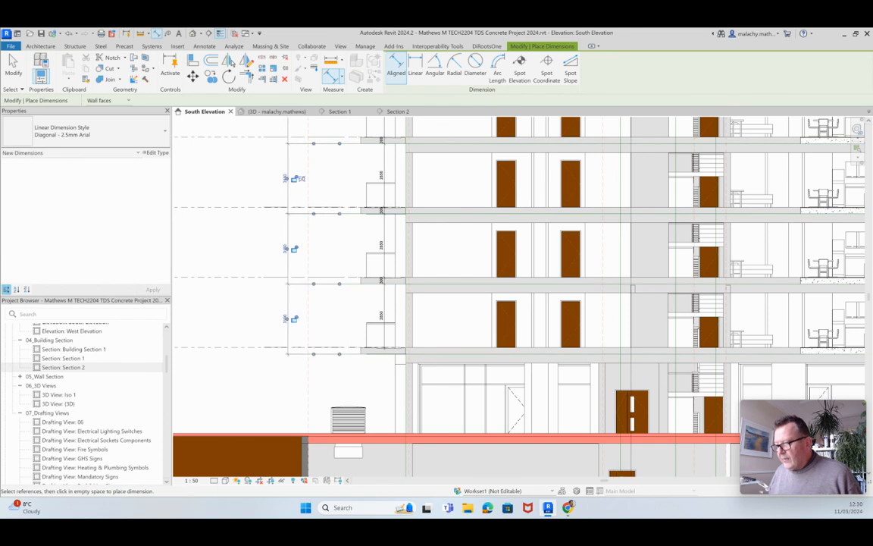
key(Escape)
key(Escape)
scroll(293, 318, up, 4)
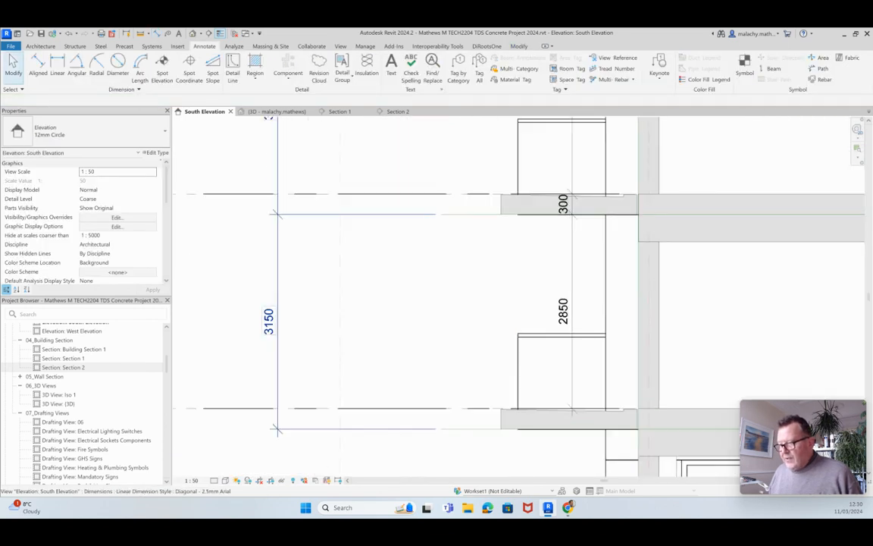
Step: Place a horizontal string of aligned dimensions above the roof through the vertical reference planes, from one outer building edge to the other
scroll(294, 331, down, 3)
scroll(294, 328, down, 2)
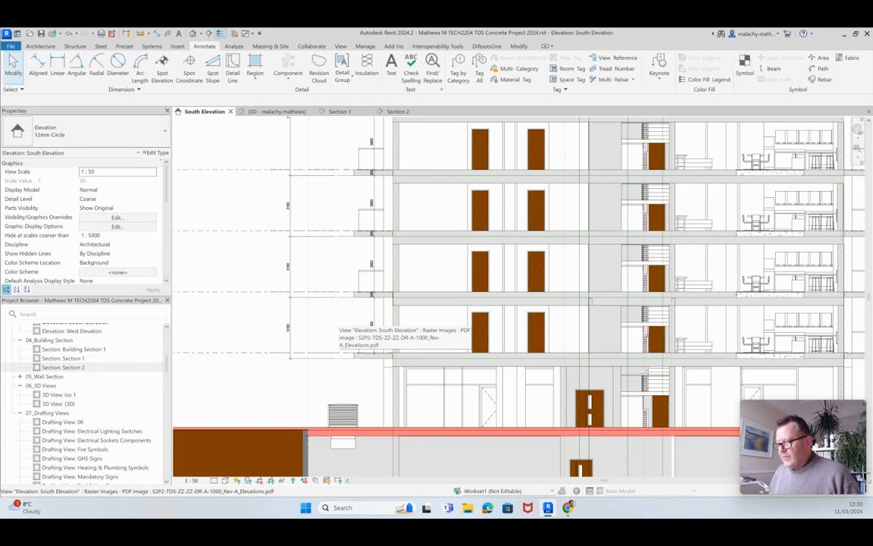
scroll(337, 322, down, 2)
scroll(336, 321, up, 1)
scroll(335, 321, down, 1)
scroll(335, 321, down, 1)
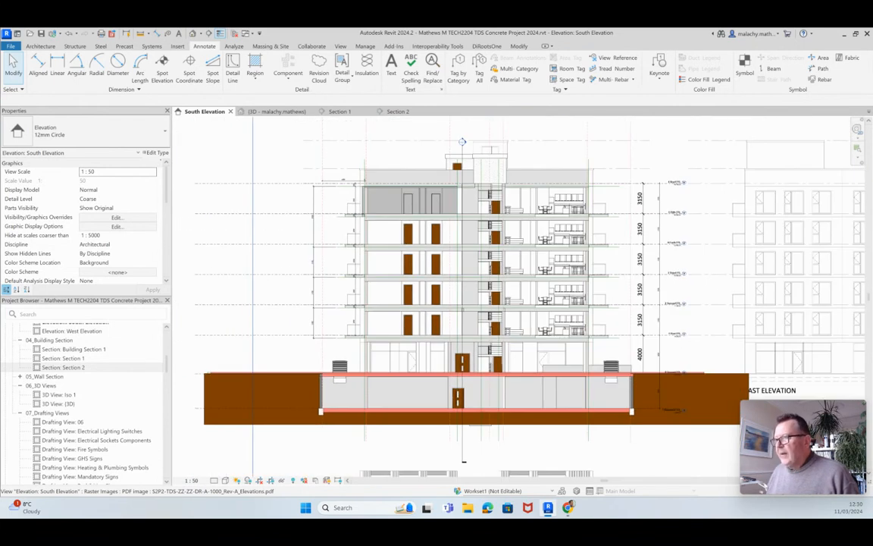
click(34, 67)
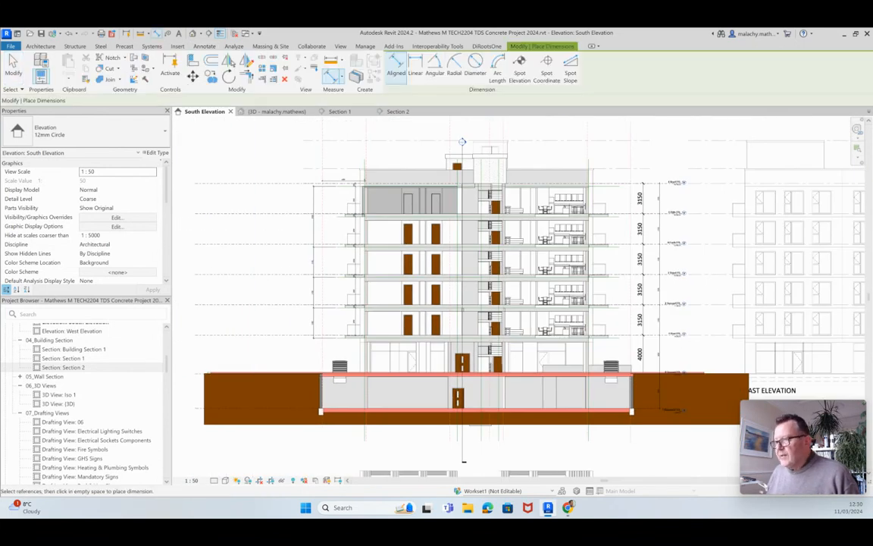
scroll(361, 157, up, 2)
click(363, 169)
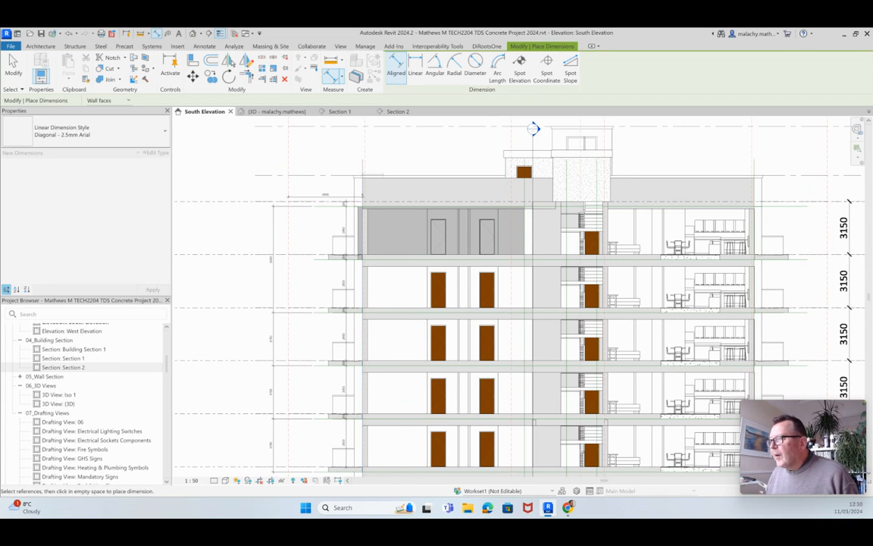
scroll(523, 170, up, 5)
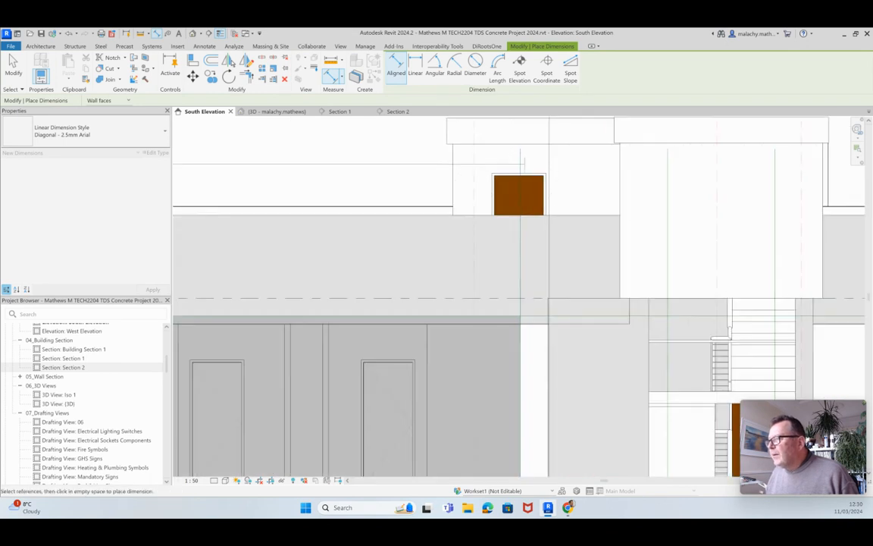
scroll(521, 169, down, 3)
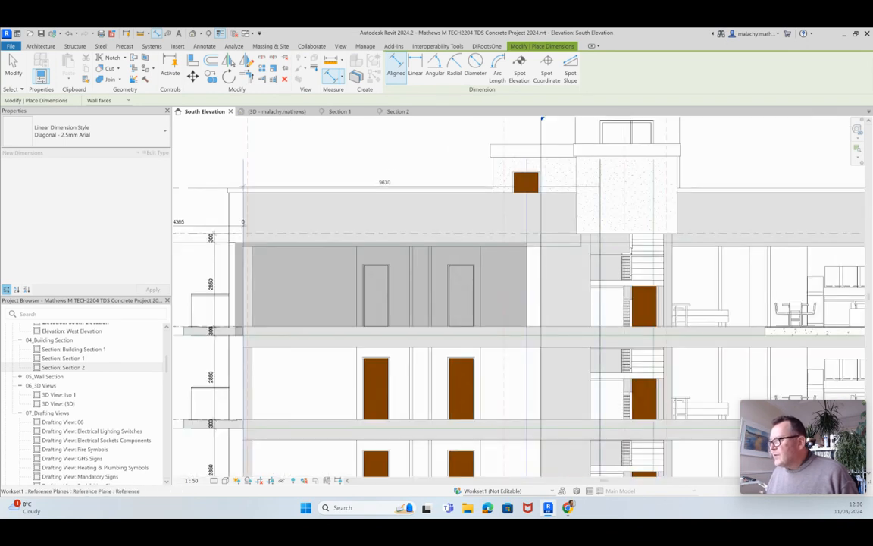
click(600, 176)
click(654, 176)
scroll(541, 119, down, 5)
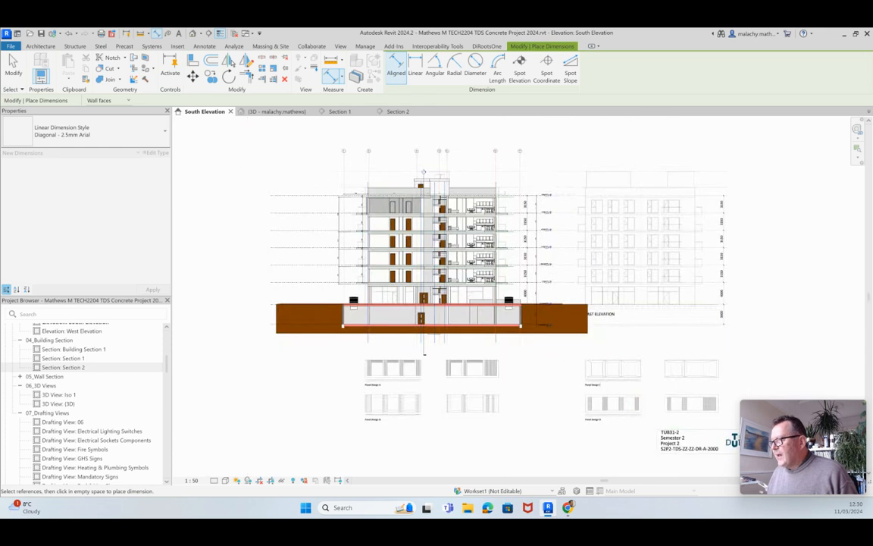
scroll(242, 133, up, 4)
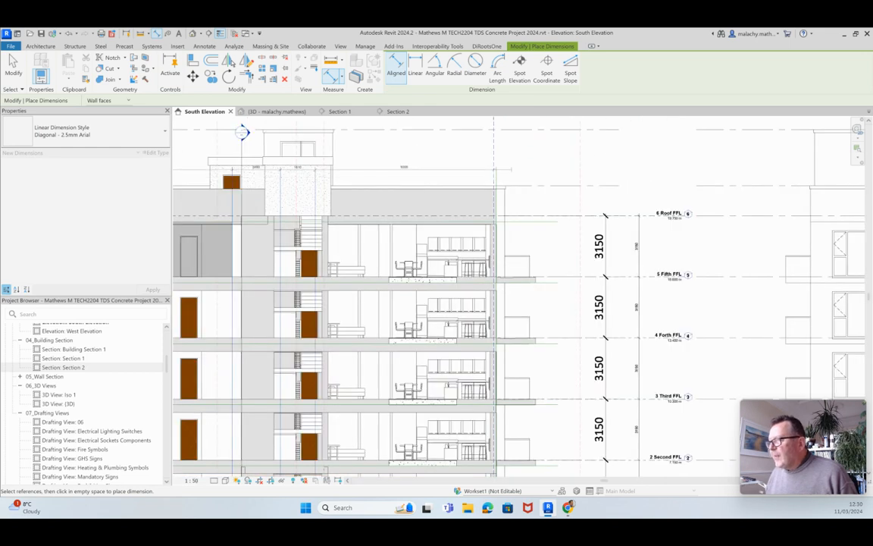
middle_drag(242, 133, 244, 143)
click(244, 142)
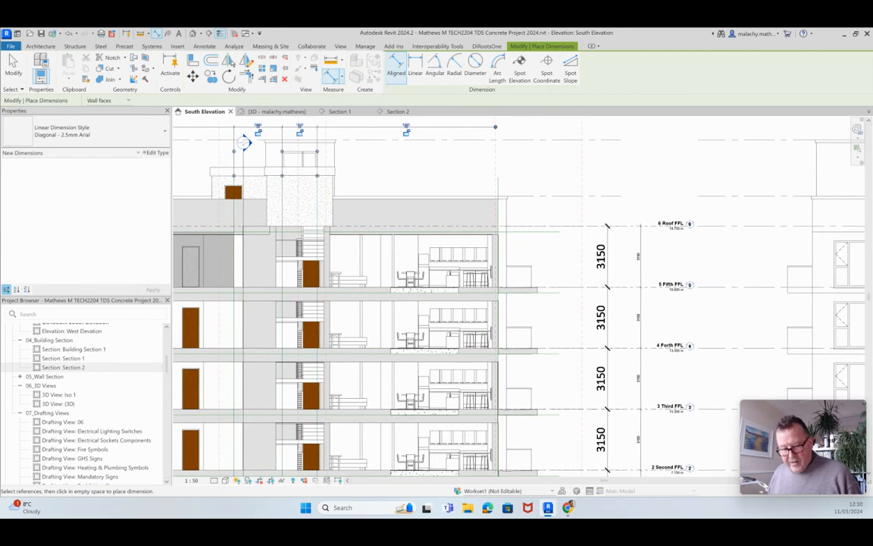
key(Escape)
key(Escape)
Step: Review the whole South Elevation, comparing the dimension strings and fifth-floor filled regions with the East Elevation and panel designs on the background PDF
scroll(429, 162, down, 4)
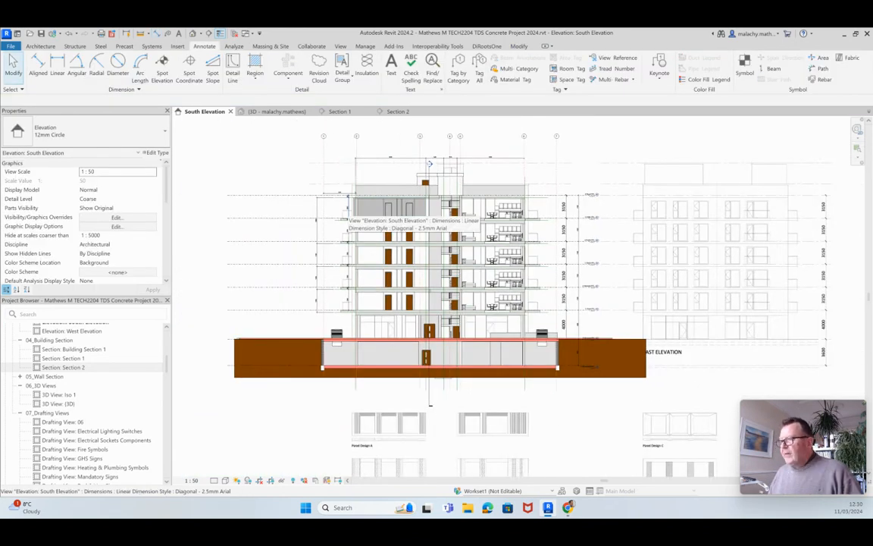
scroll(385, 184, down, 2)
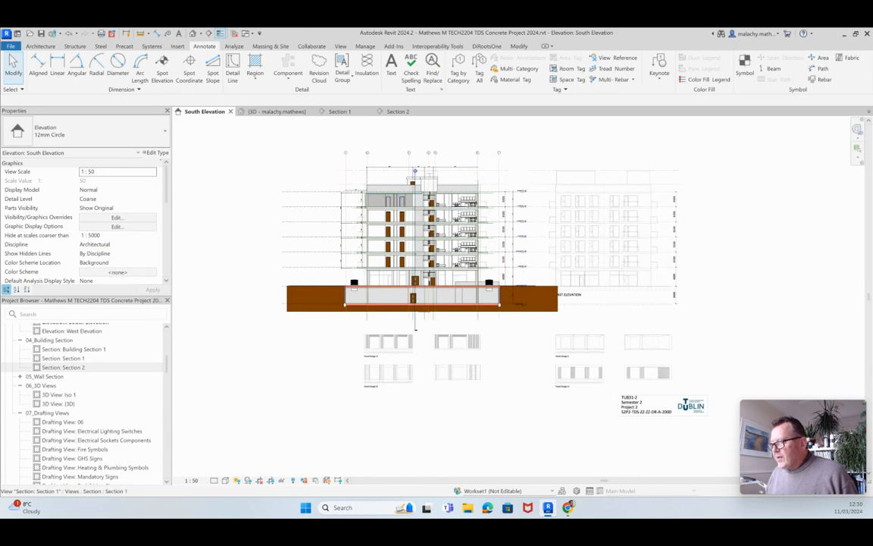
scroll(490, 174, up, 2)
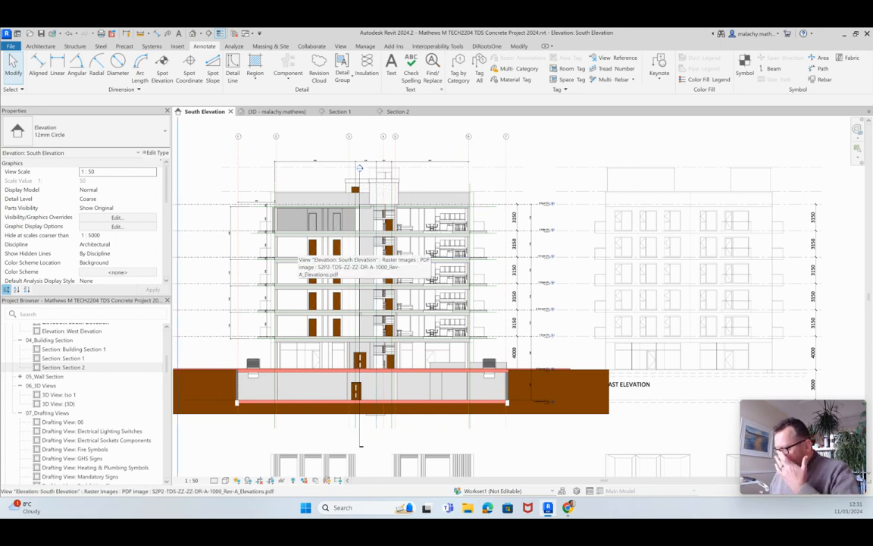
scroll(257, 254, down, 2)
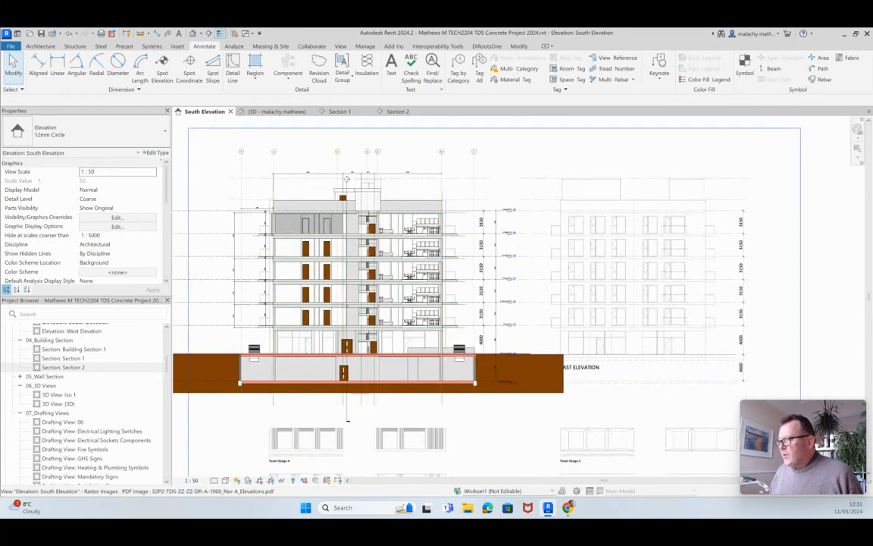
click(40, 46)
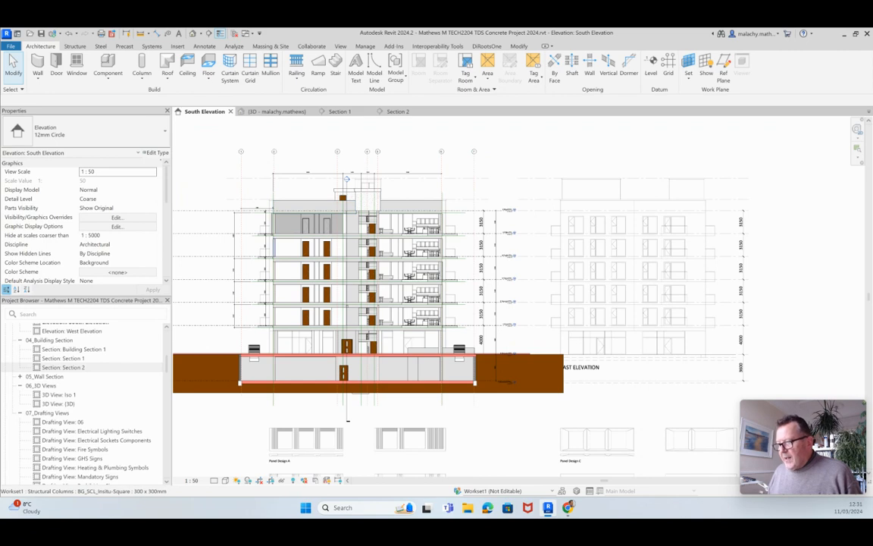
scroll(272, 247, up, 2)
scroll(273, 250, up, 1)
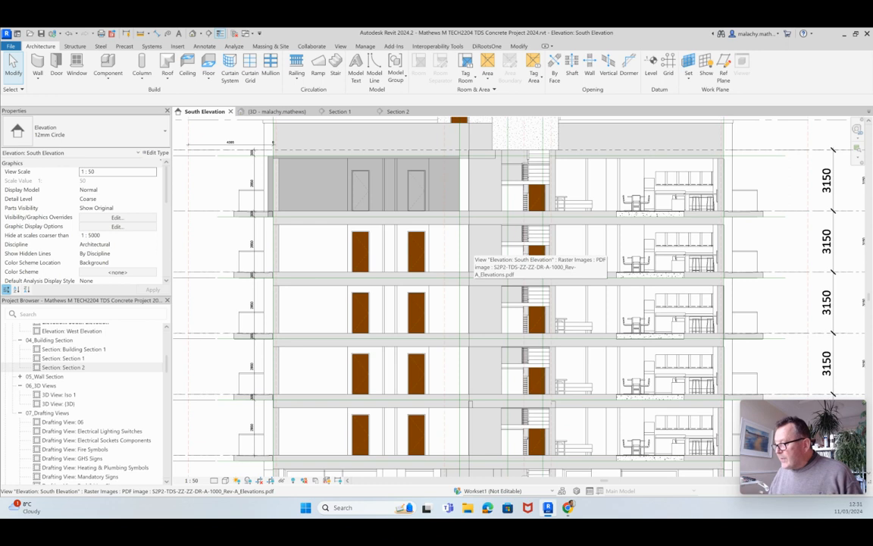
scroll(460, 248, down, 3)
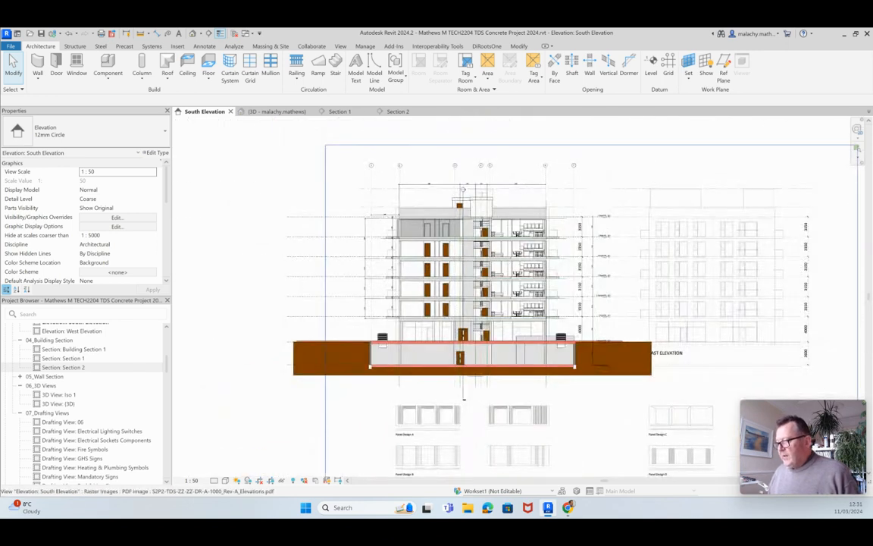
scroll(438, 197, up, 3)
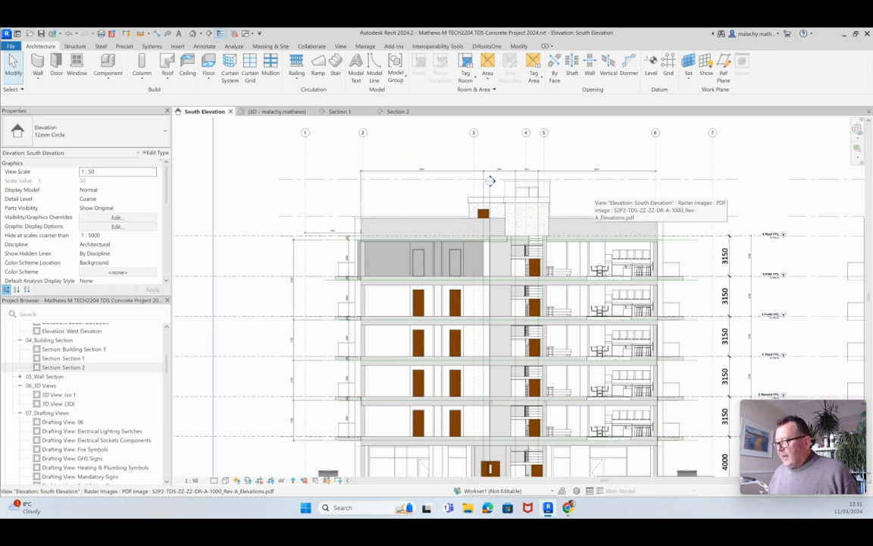
scroll(491, 181, down, 3)
middle_drag(530, 184, 452, 154)
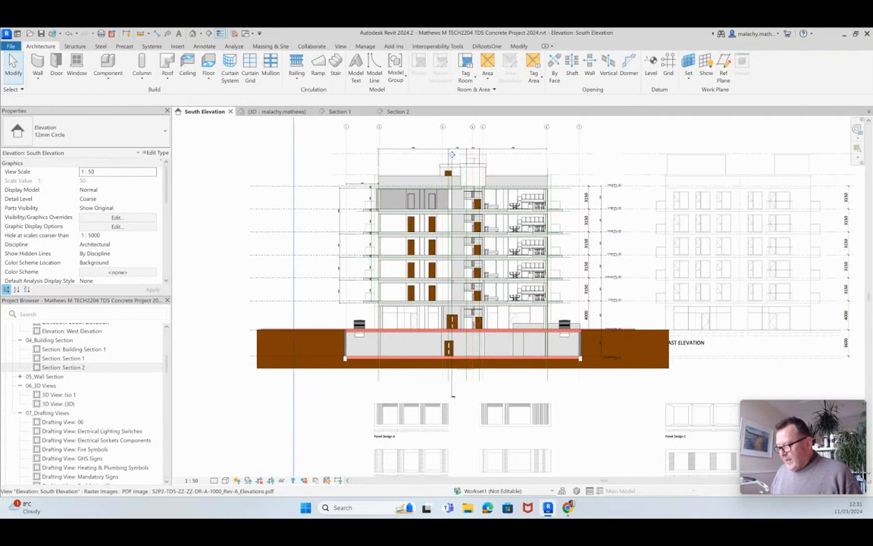
scroll(363, 408, down, 2)
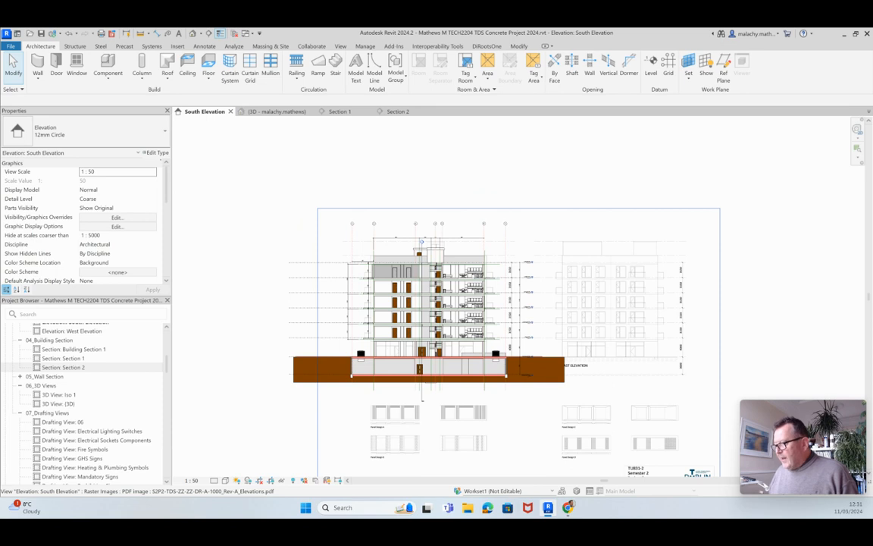
scroll(651, 310, up, 4)
scroll(652, 310, down, 4)
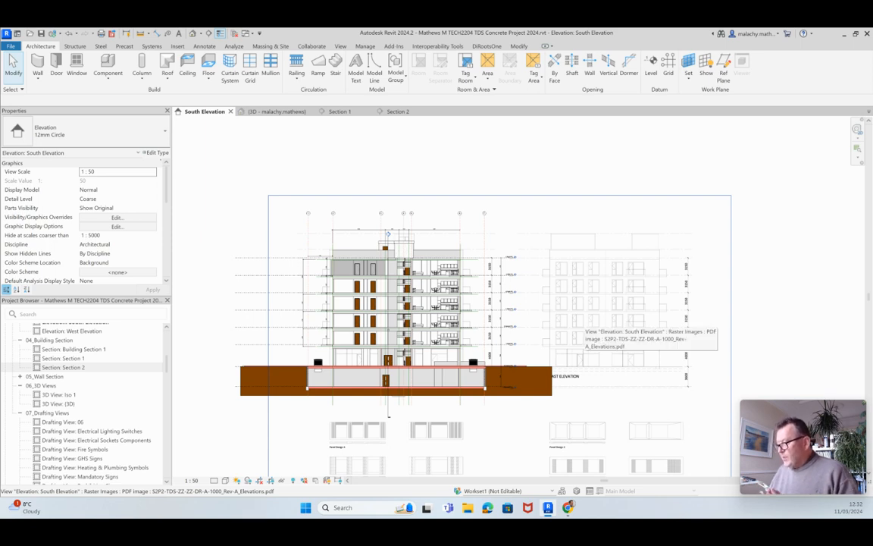
scroll(376, 268, up, 4)
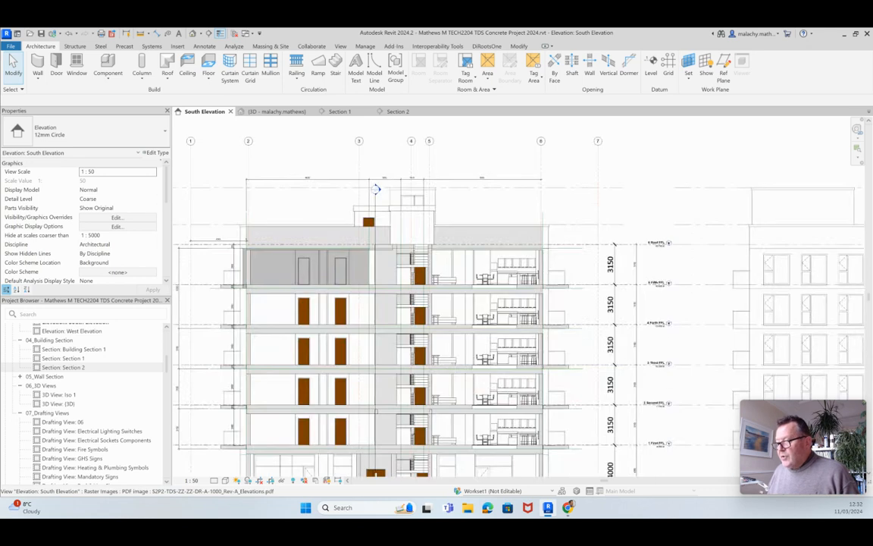
scroll(192, 265, up, 5)
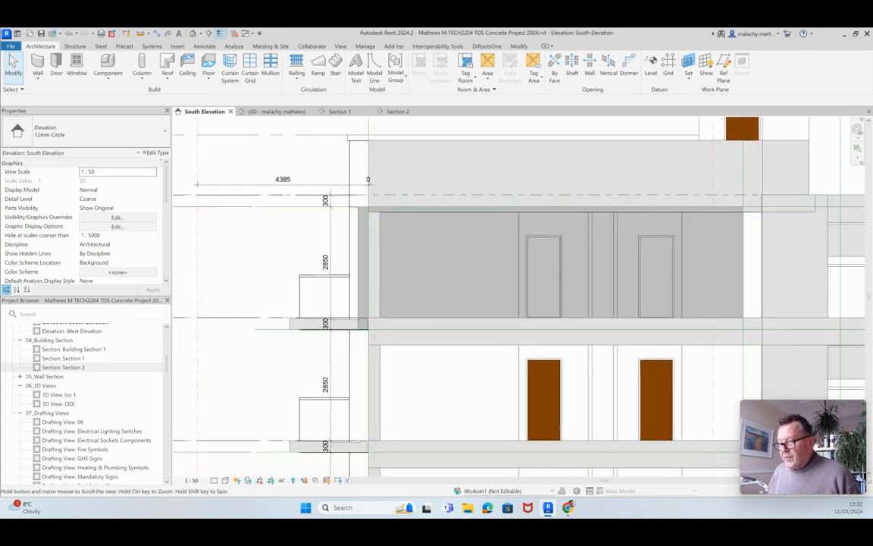
Step: Edit the witness lines of the outer vertical dimension string to include the reference plane at the fifth-floor slab
scroll(195, 266, up, 1)
scroll(347, 252, down, 1)
scroll(433, 319, down, 2)
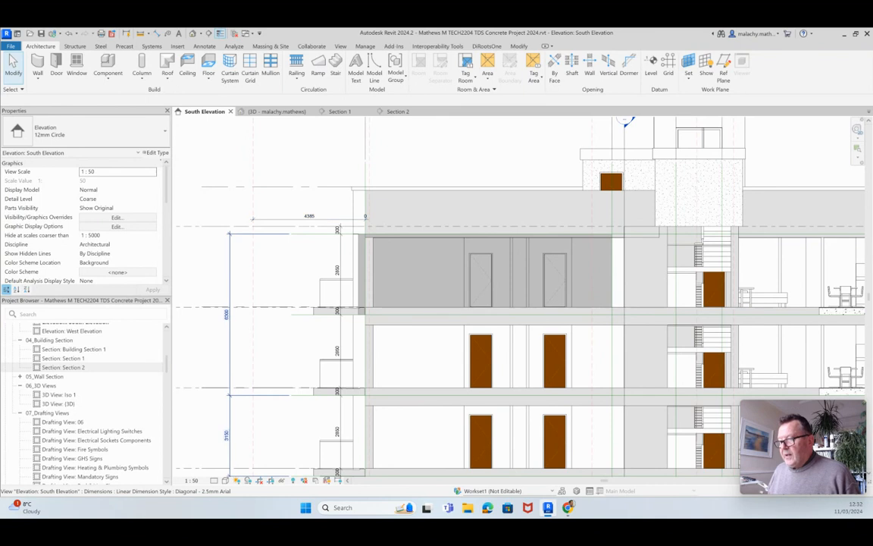
click(230, 312)
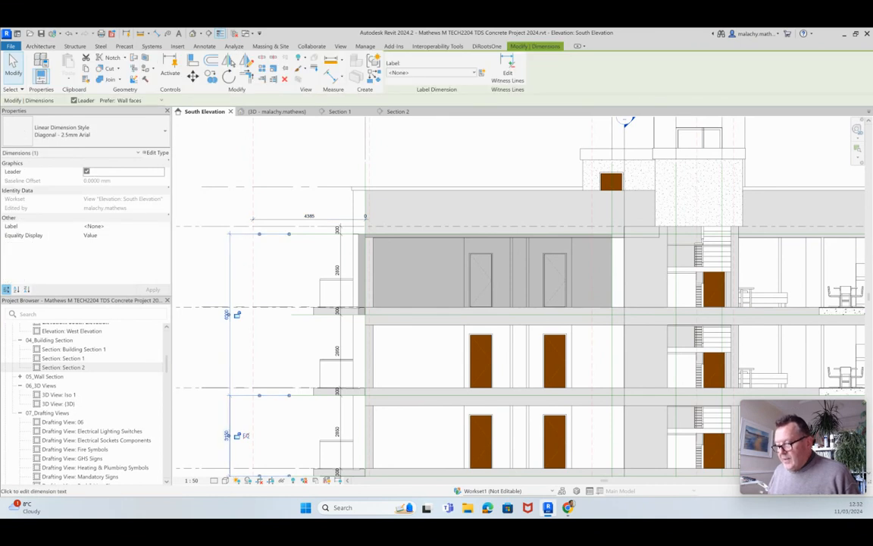
scroll(407, 206, down, 2)
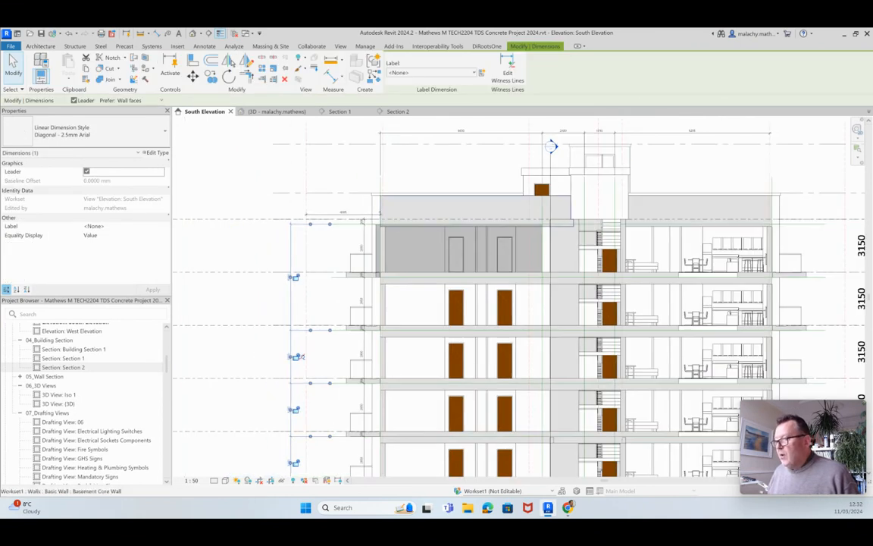
scroll(552, 146, up, 5)
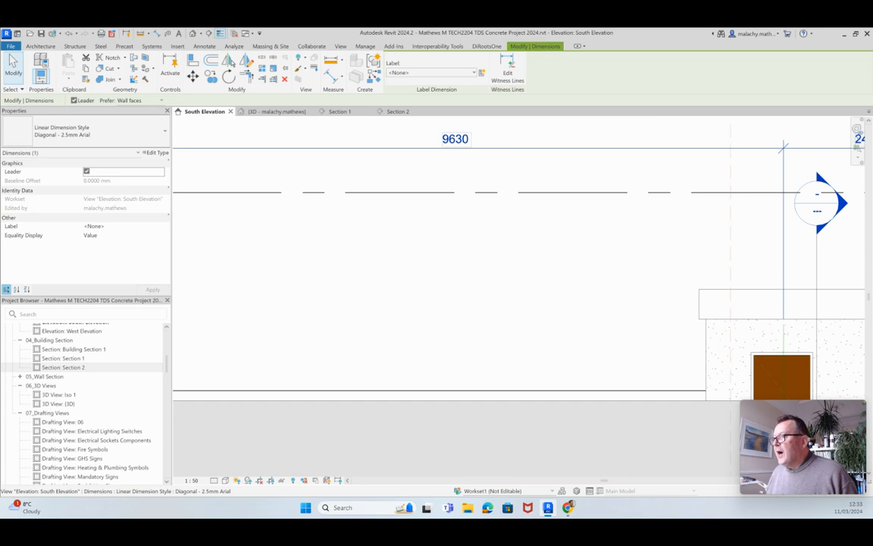
scroll(784, 145, down, 5)
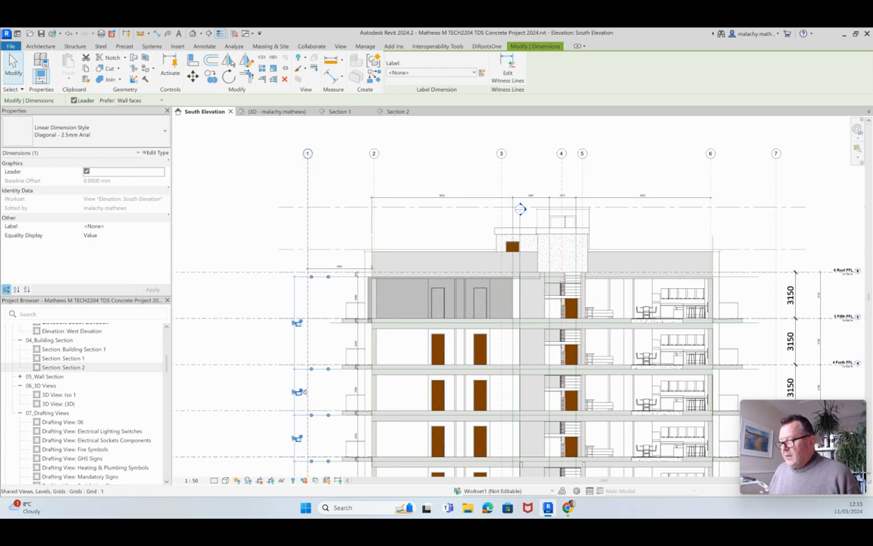
click(508, 69)
drag(332, 326, 331, 323)
click(285, 287)
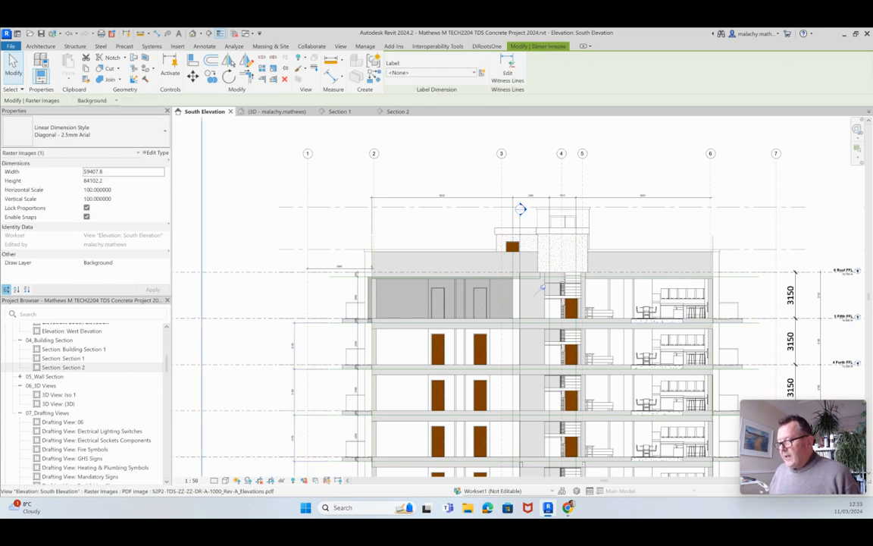
Step: Examine the extent of the background PDF sheet around the South Elevation, the fifth-floor slab edge and the Panel Design A drawings below
scroll(285, 286, down, 3)
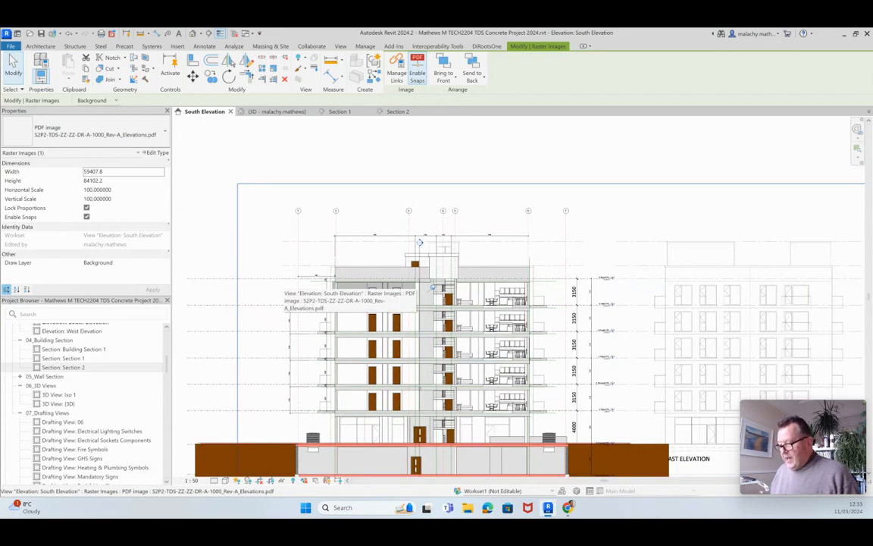
scroll(288, 287, down, 2)
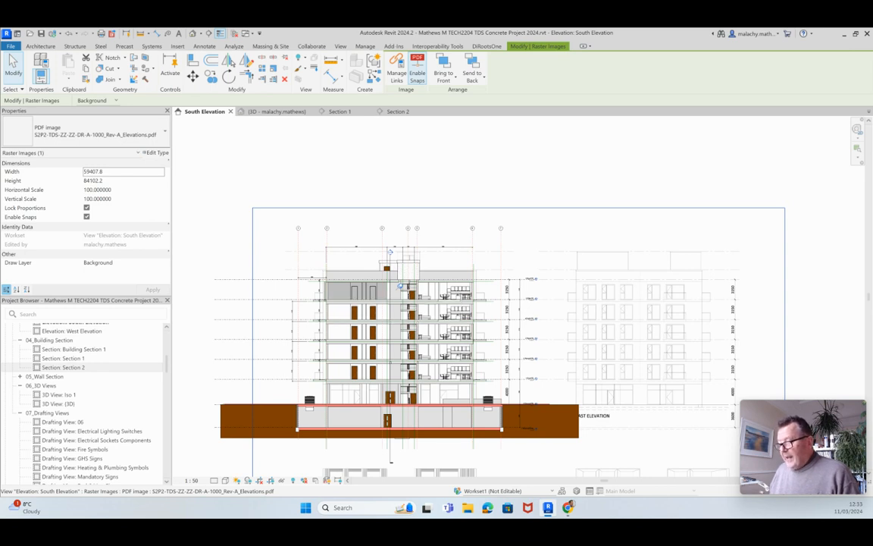
scroll(326, 303, up, 10)
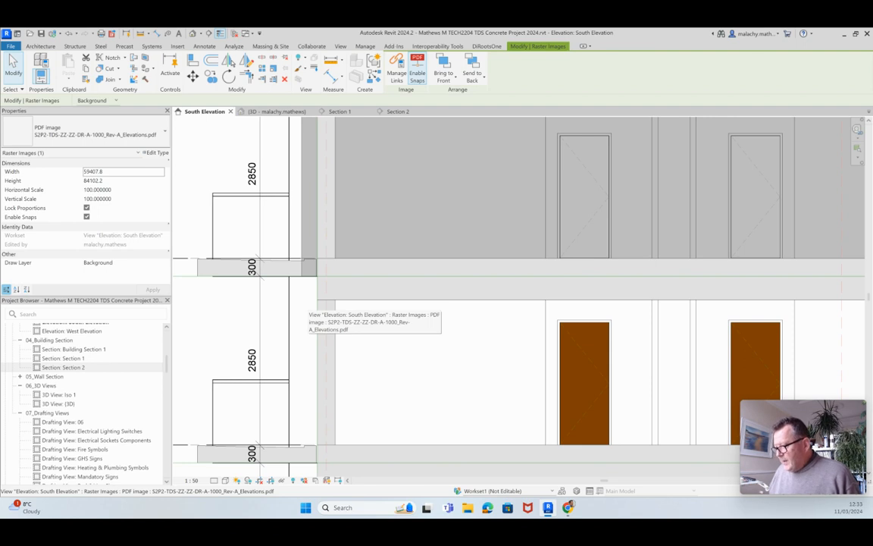
scroll(304, 307, down, 8)
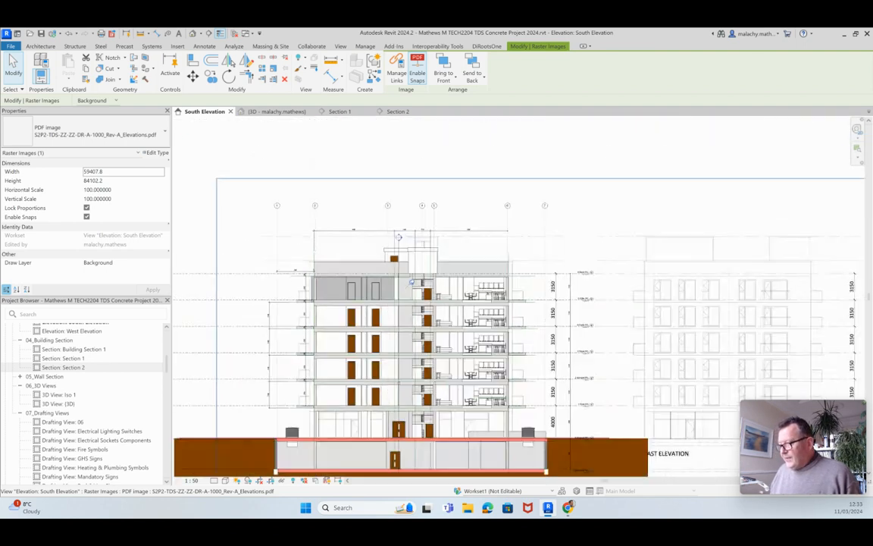
scroll(312, 306, down, 2)
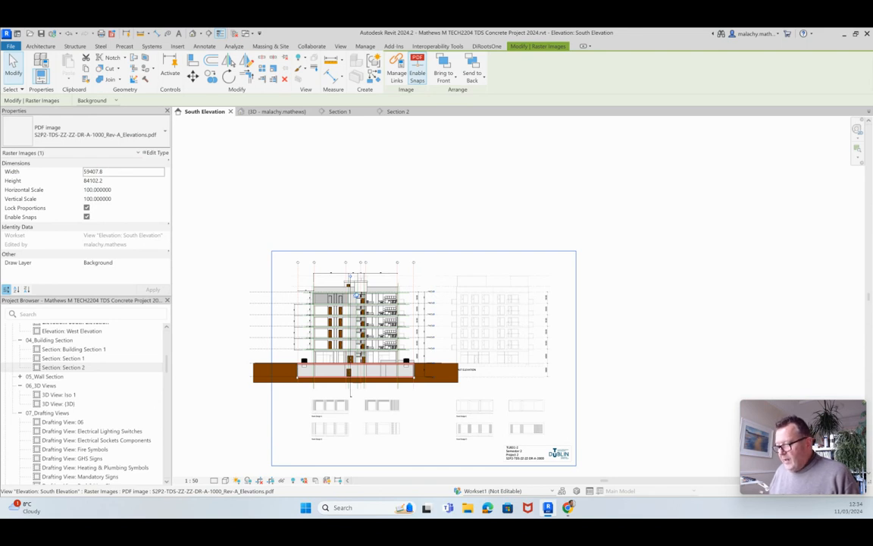
scroll(350, 394, up, 5)
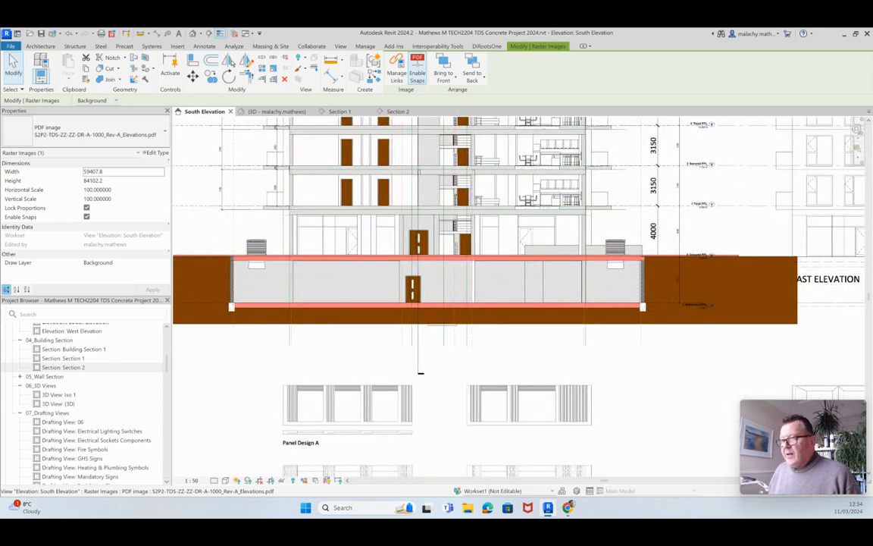
Step: Open the 3D view and inspect the building's facades, slab edges and balconies from several sides
click(274, 111)
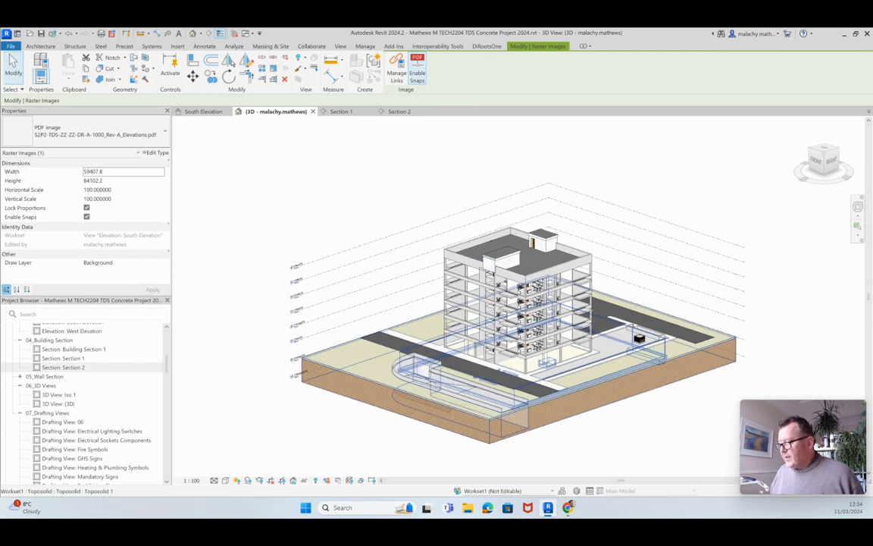
shift+middle_drag(439, 386, 580, 381)
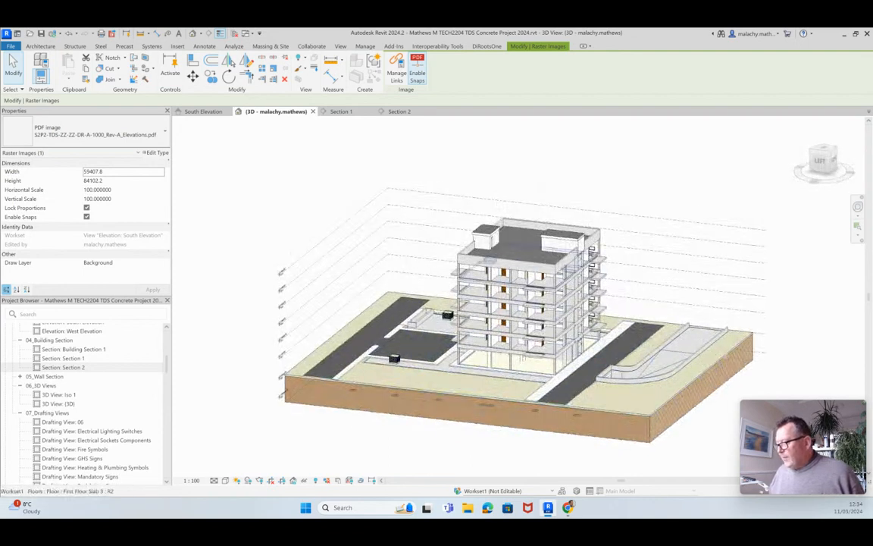
shift+middle_drag(580, 381, 581, 381)
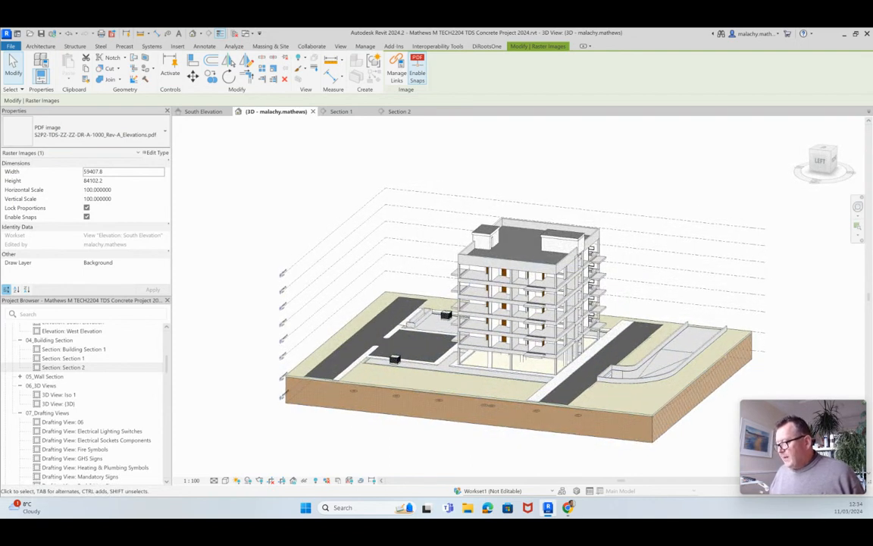
shift+middle_drag(582, 381, 716, 394)
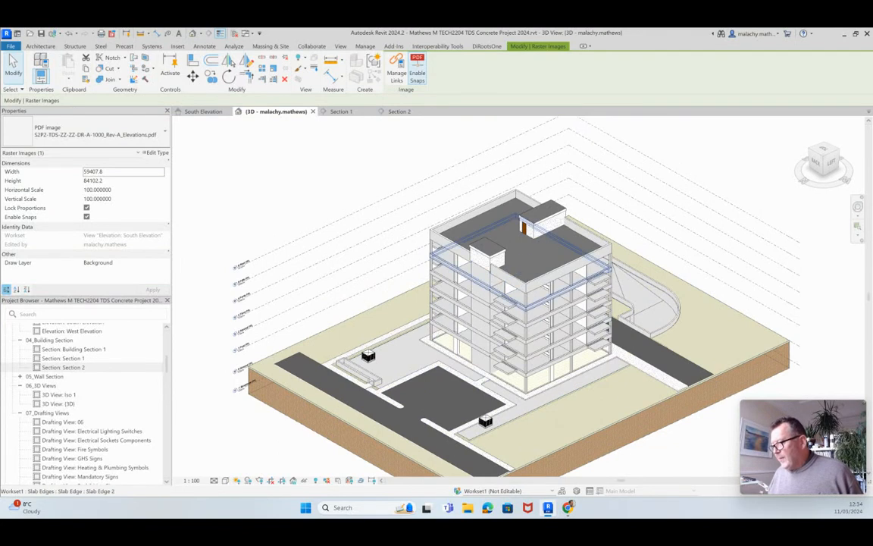
scroll(473, 266, up, 3)
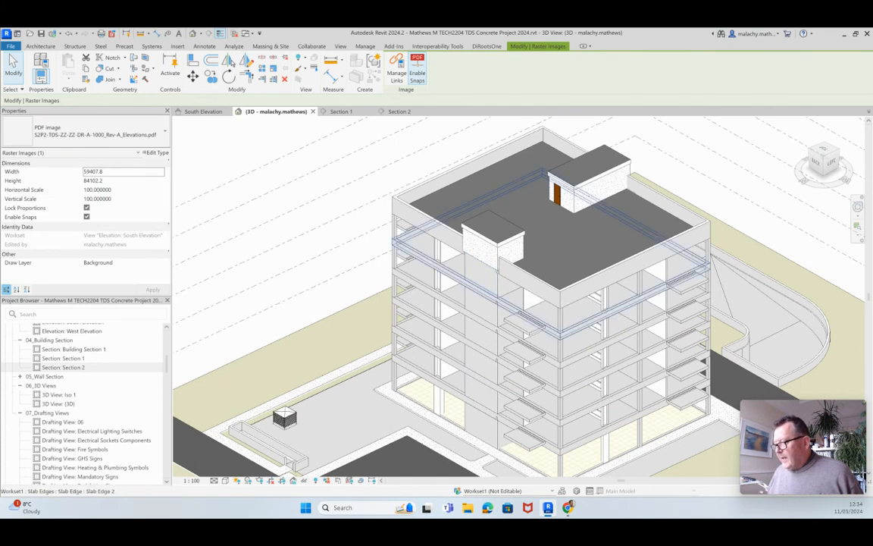
scroll(485, 292, down, 4)
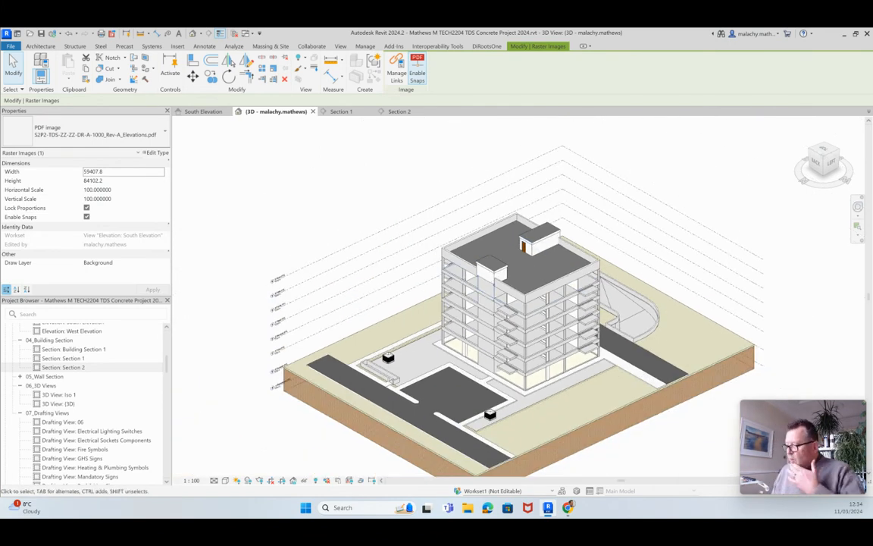